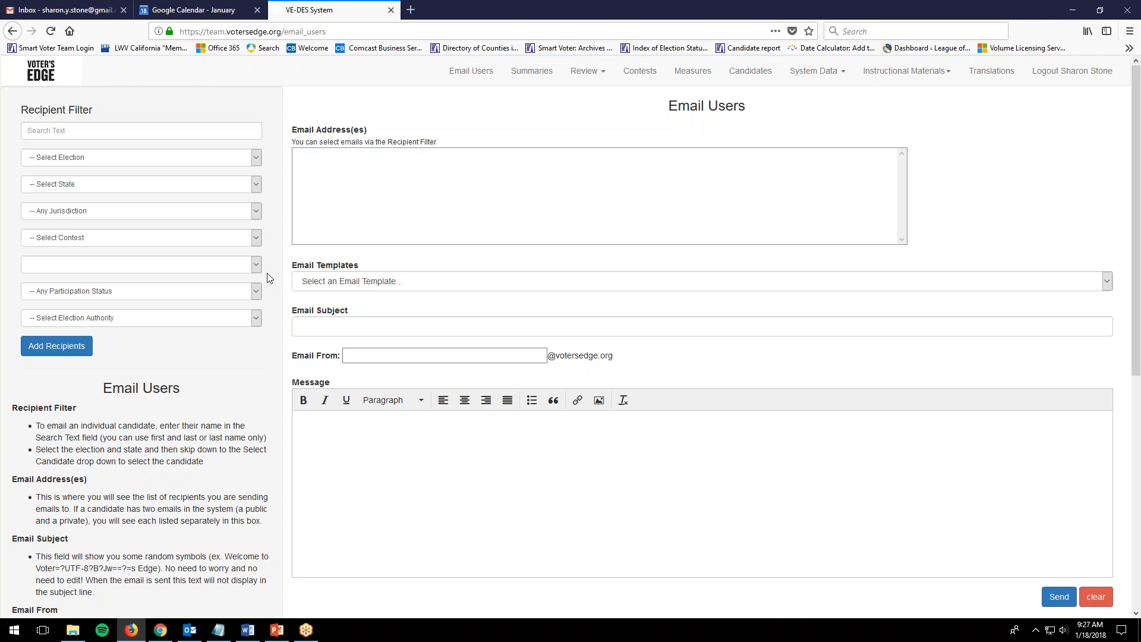
Try the reminder and non-runoff invite templates, then load 'CA - Invite for participating runoff candidates'.
click(408, 281)
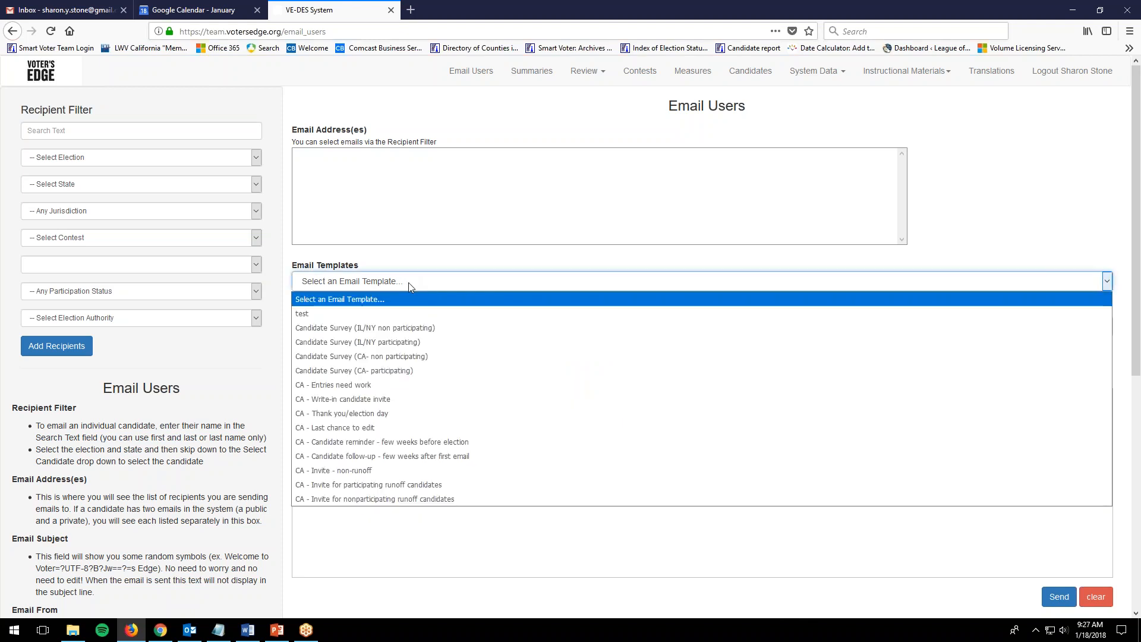
click(365, 445)
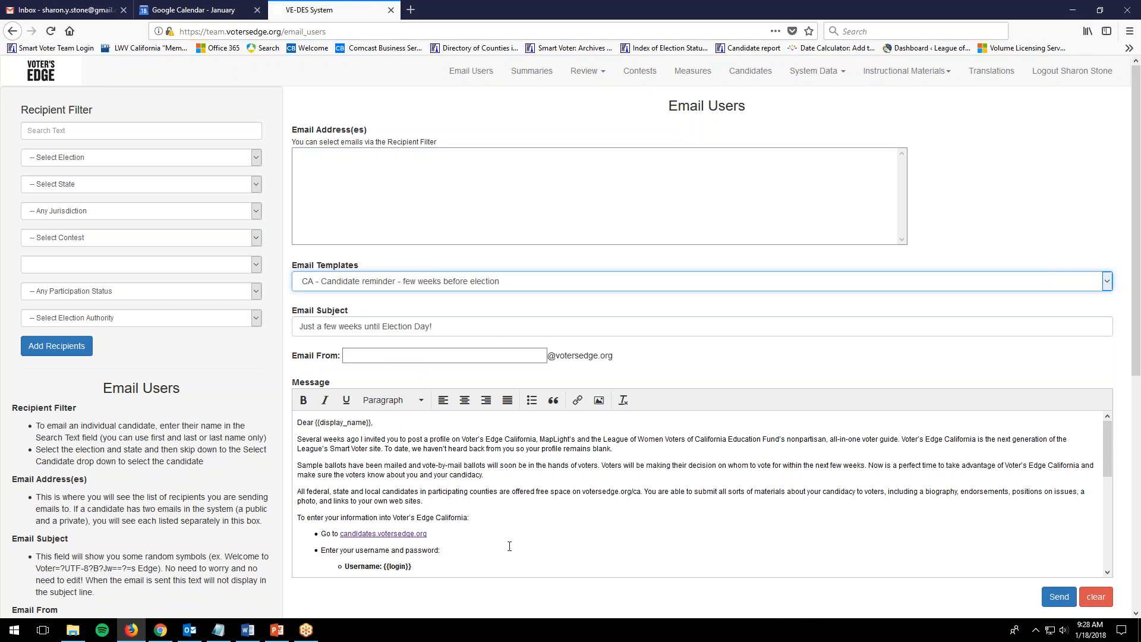
click(378, 285)
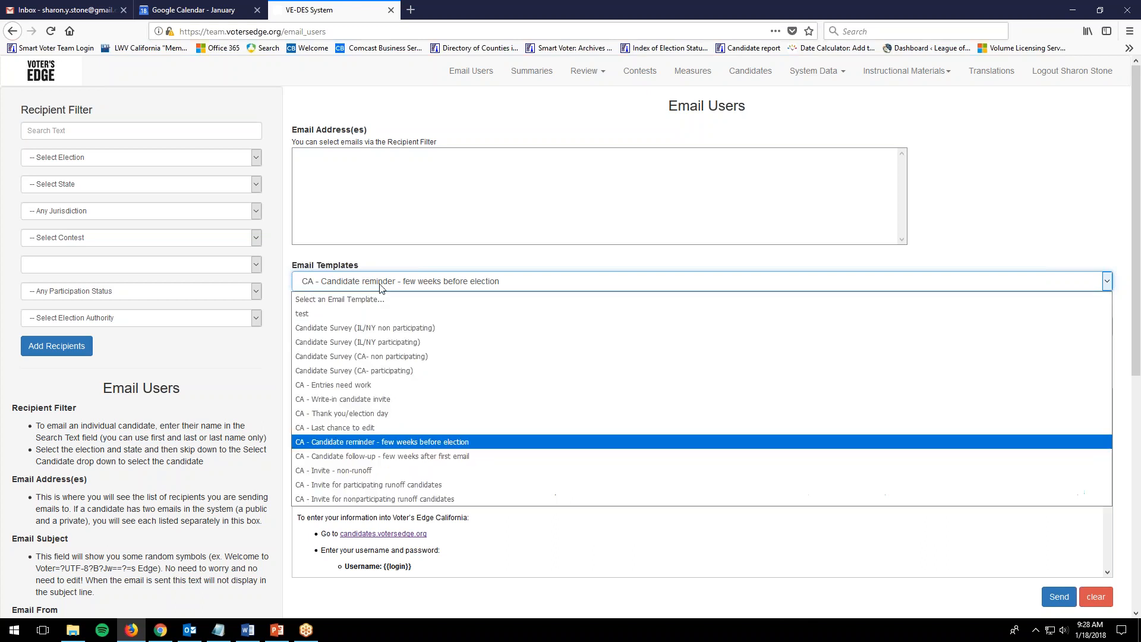
click(371, 471)
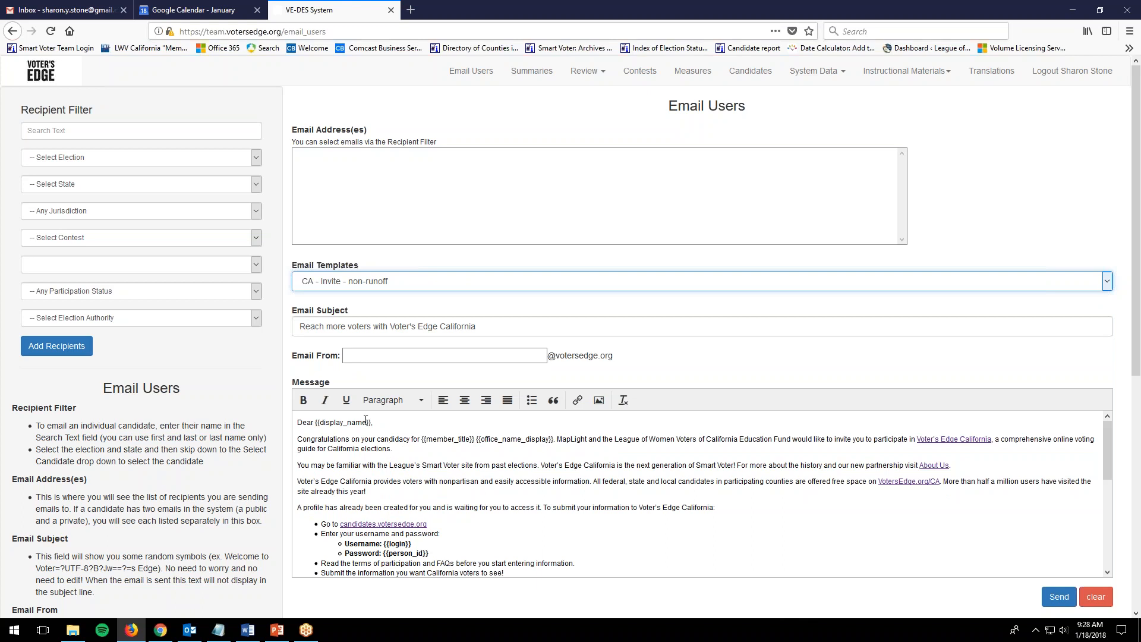
click(355, 285)
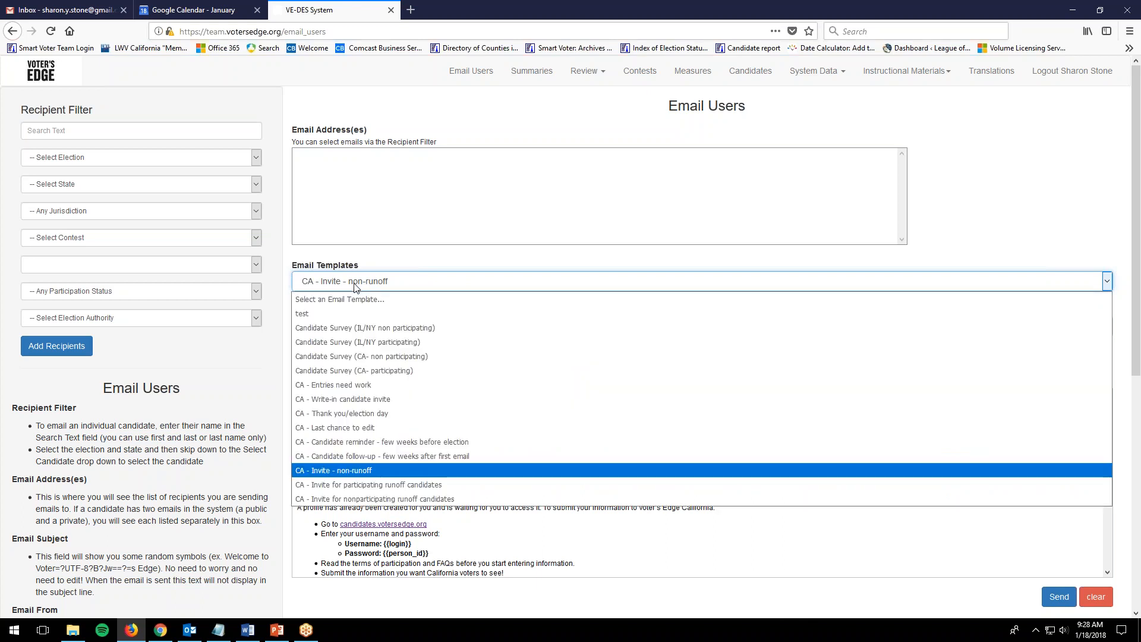
click(345, 485)
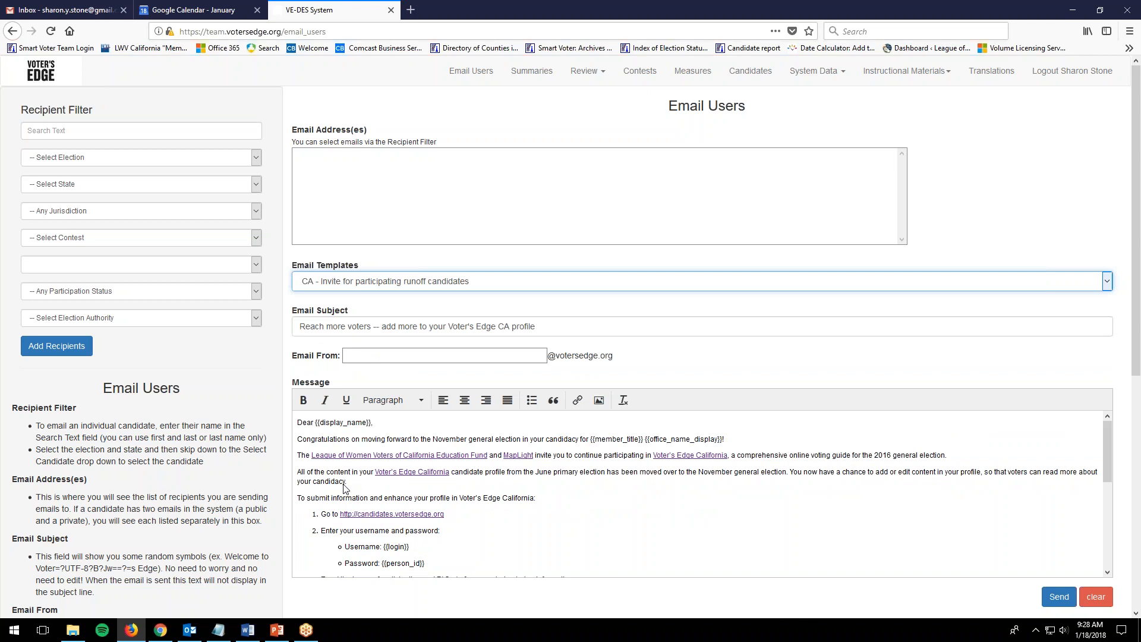
Inspect the filled-in subject line and scroll through the message body.
click(348, 326)
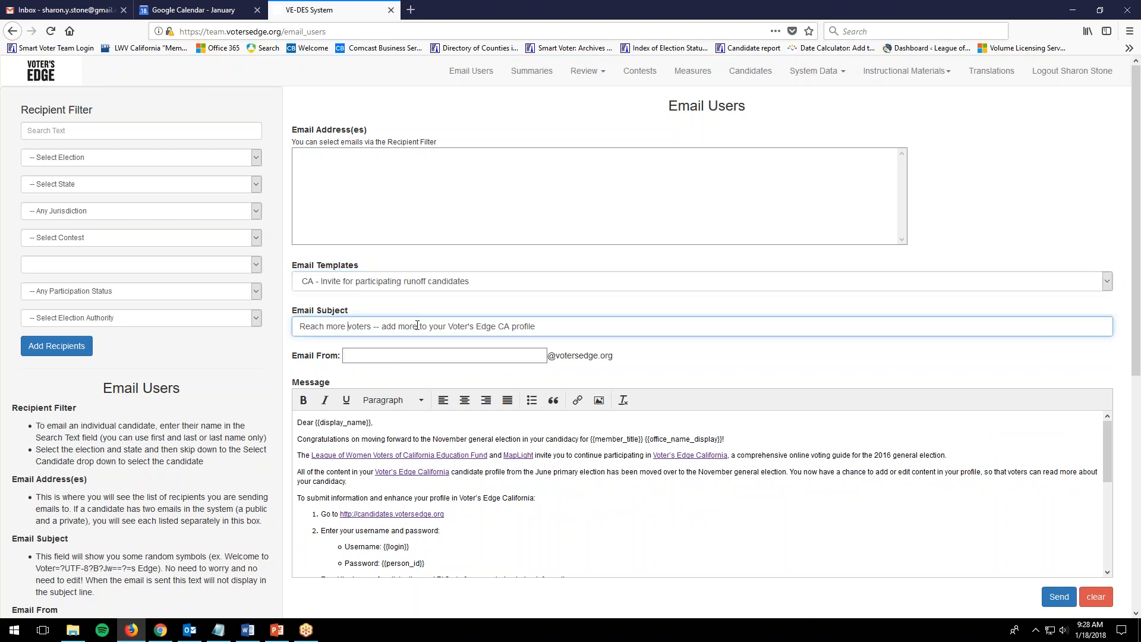
click(470, 330)
click(469, 329)
click(544, 440)
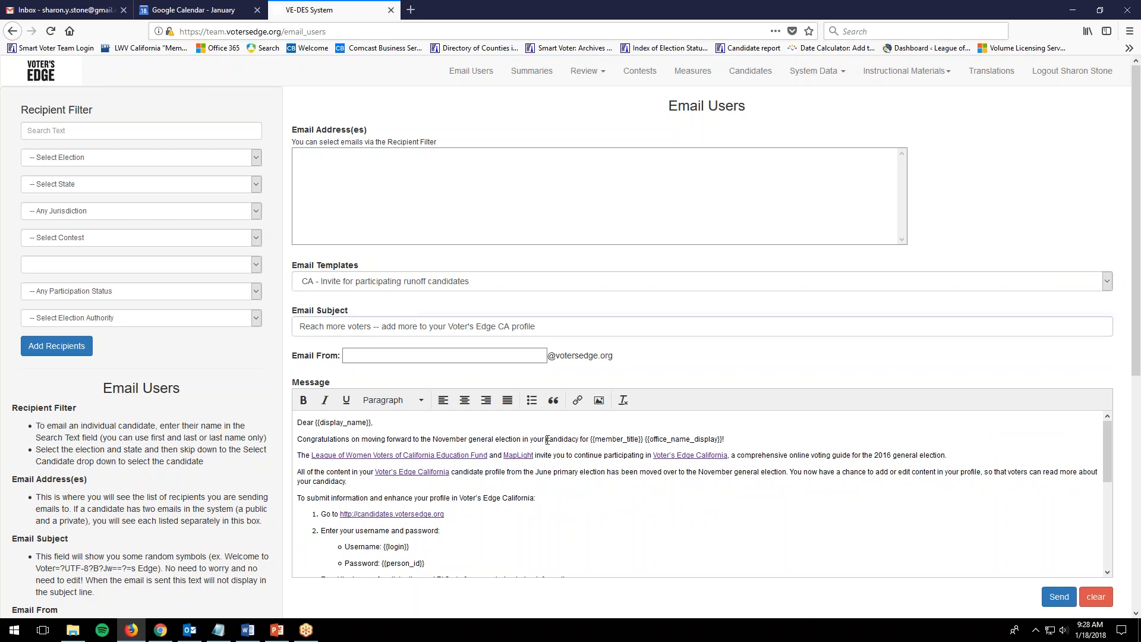
scroll(544, 442, down, 3)
scroll(546, 439, up, 3)
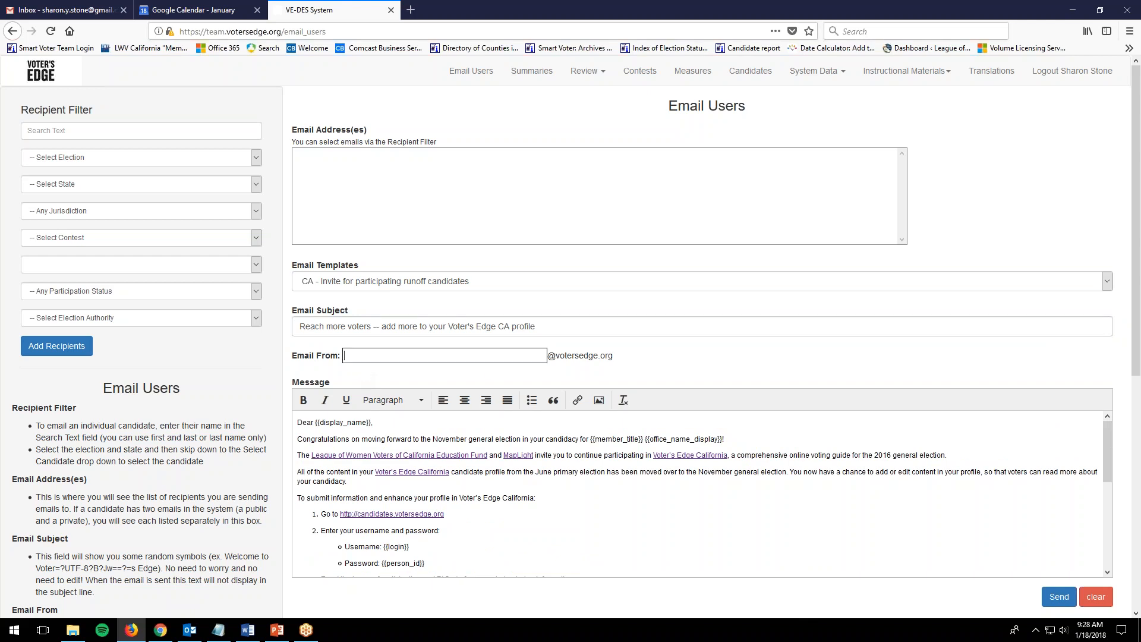
drag(547, 356, 617, 363)
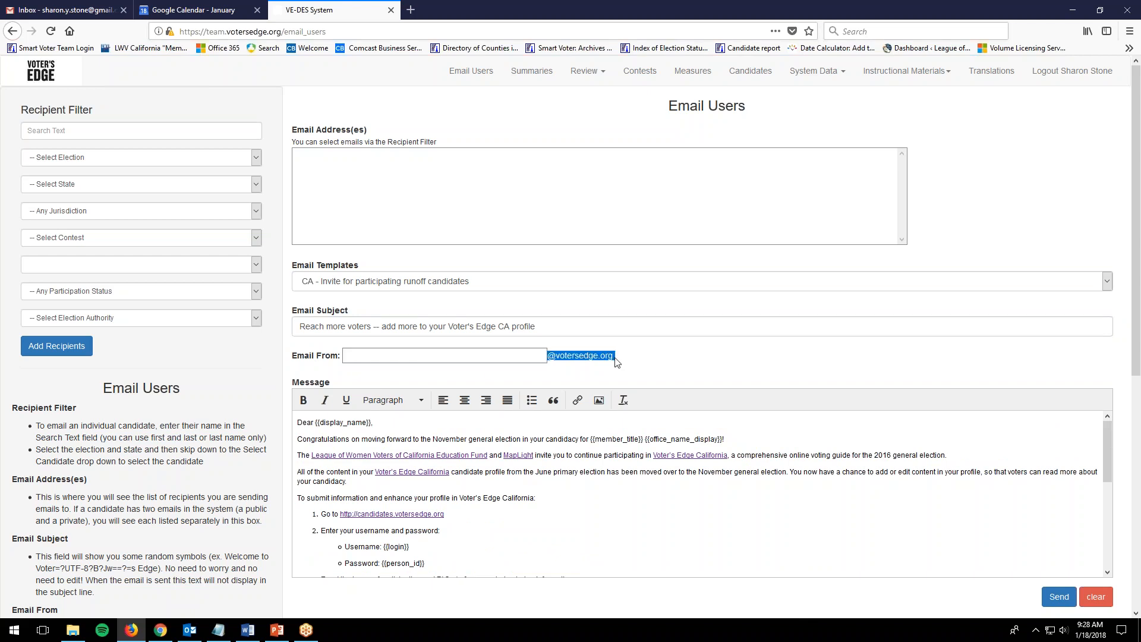
click(366, 359)
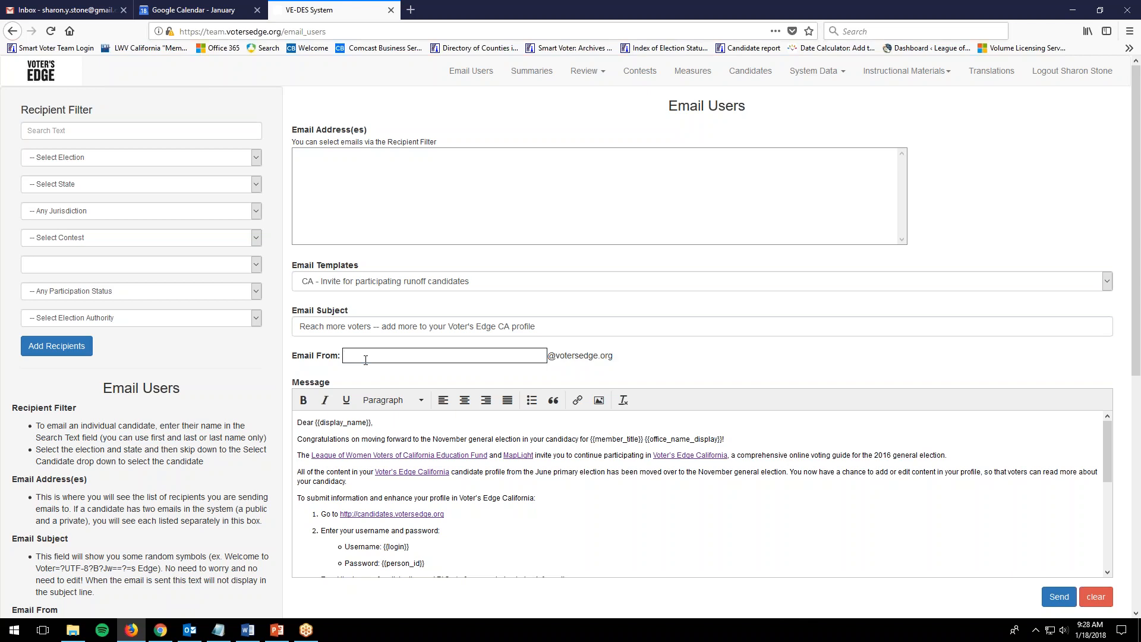
text(ca-cc)
key(BackSpace)
key(BackSpace)
text(sc2)
click(373, 357)
key(BackSpace)
key(BackSpace)
key(BackSpace)
key(BackSpace)
key(BackSpace)
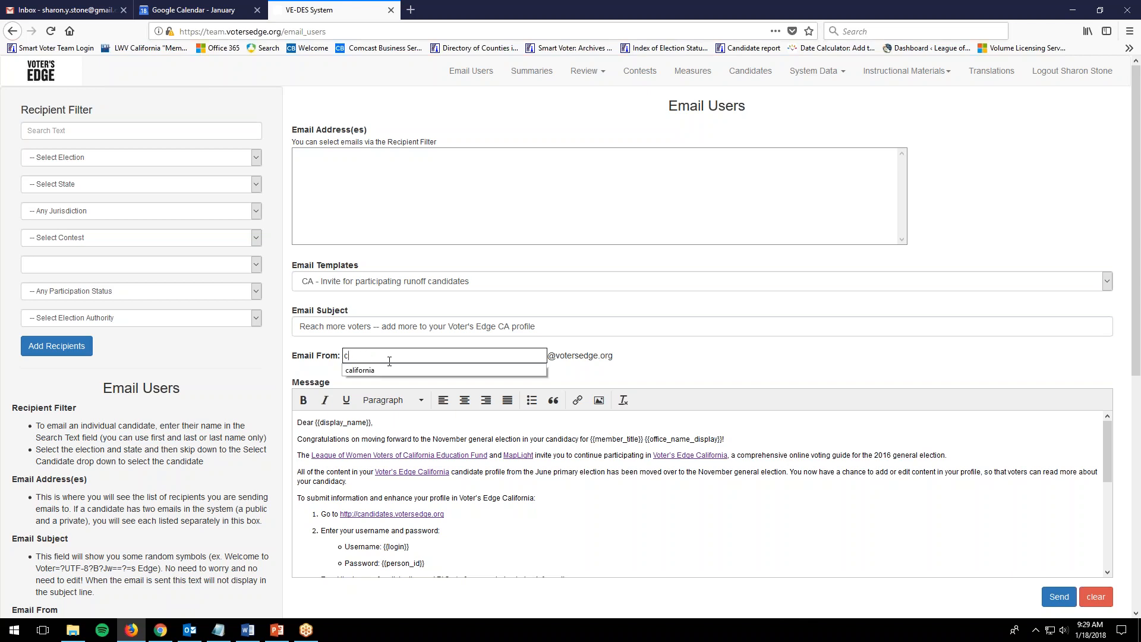
text(lifor)
click(390, 370)
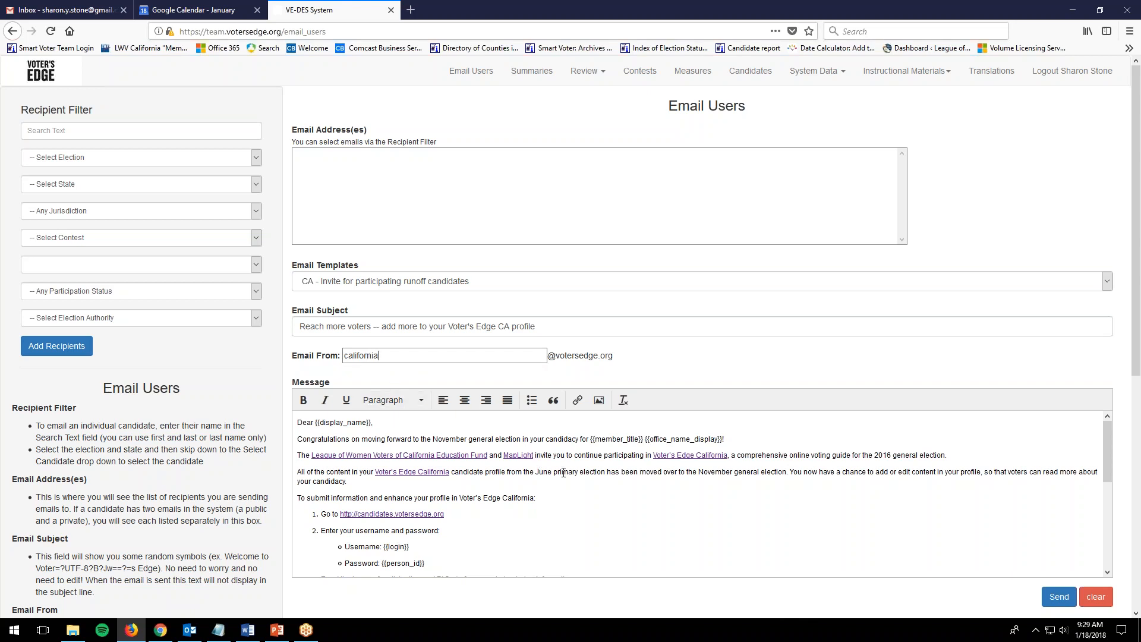
Add the sender's name on a new line below 'Sincerely,'.
scroll(572, 484, down, 5)
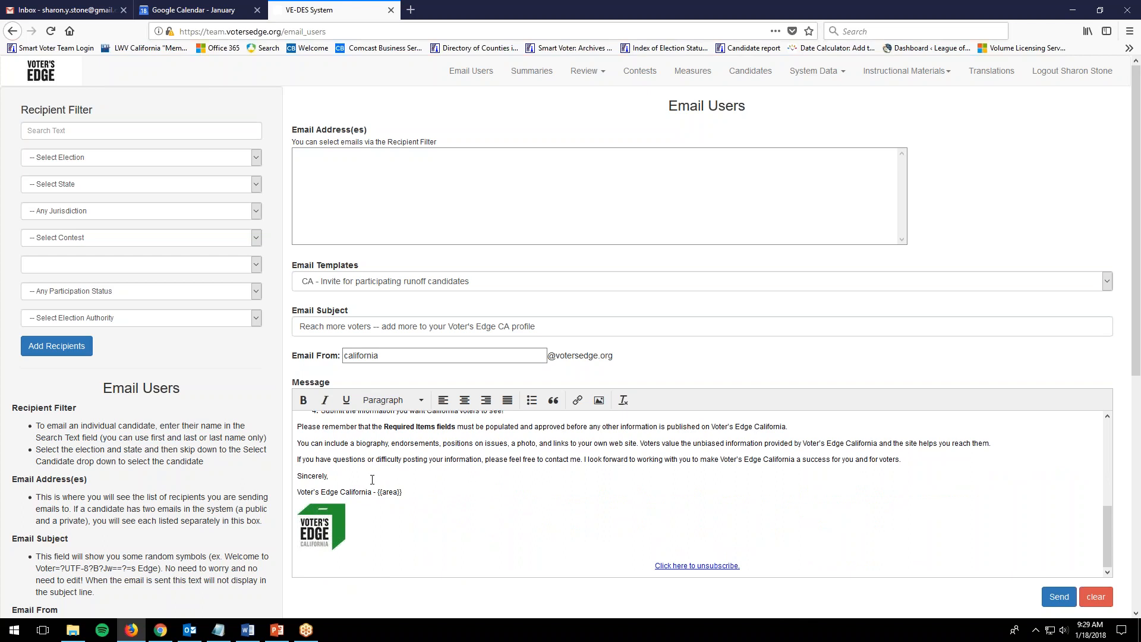
key(Return)
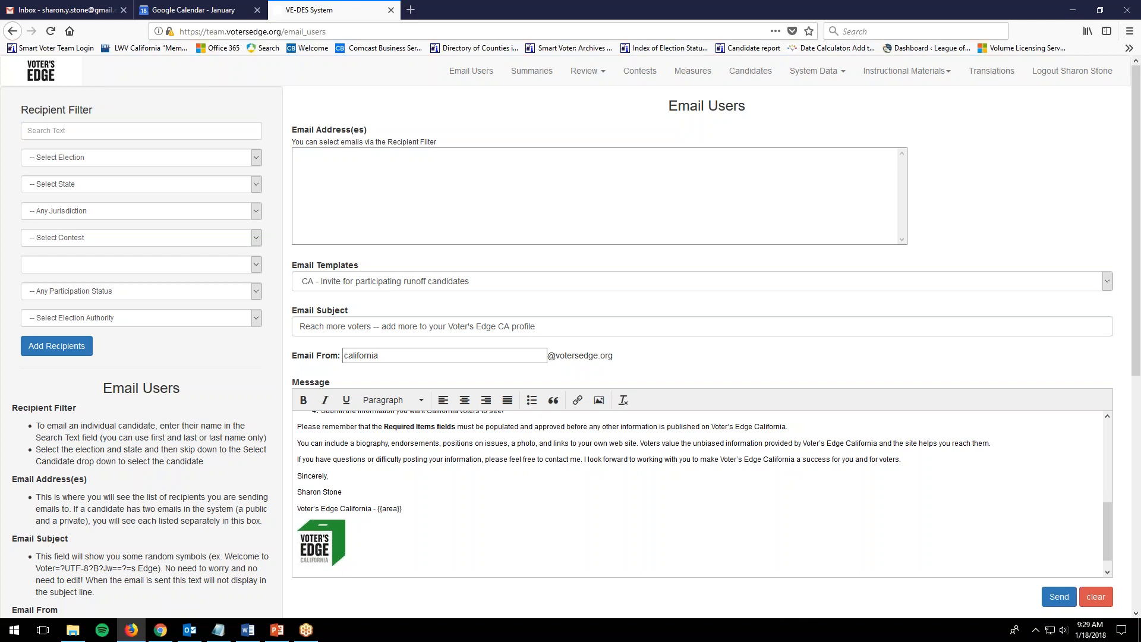
Filter recipients to the Mar 7, 2017 Local Elections, California, and the Place jurisdiction.
click(61, 159)
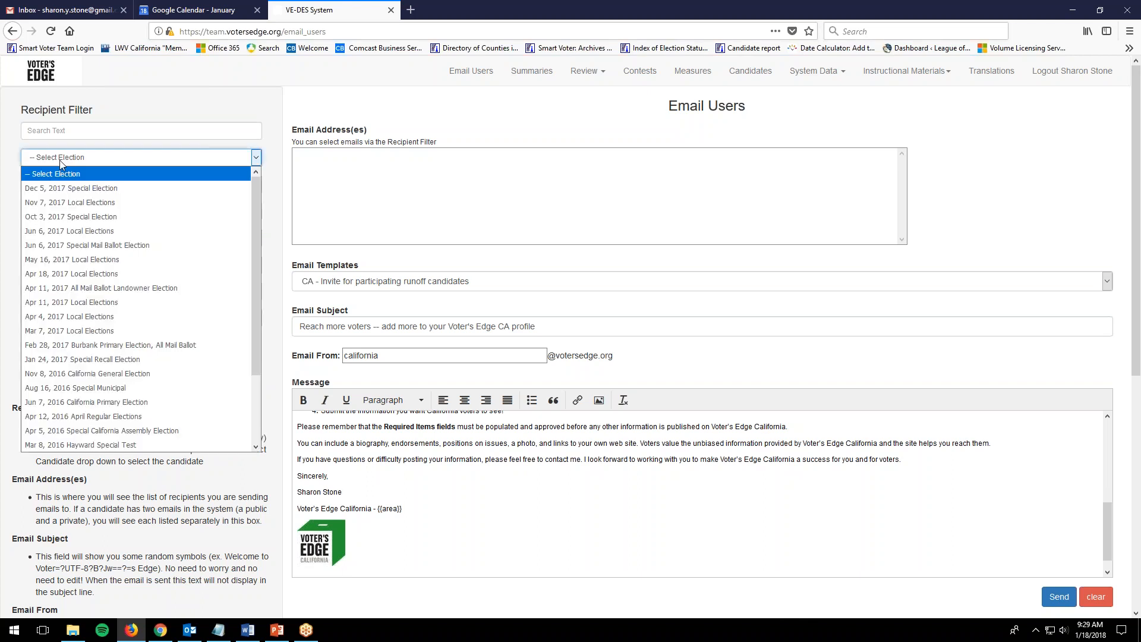
click(93, 336)
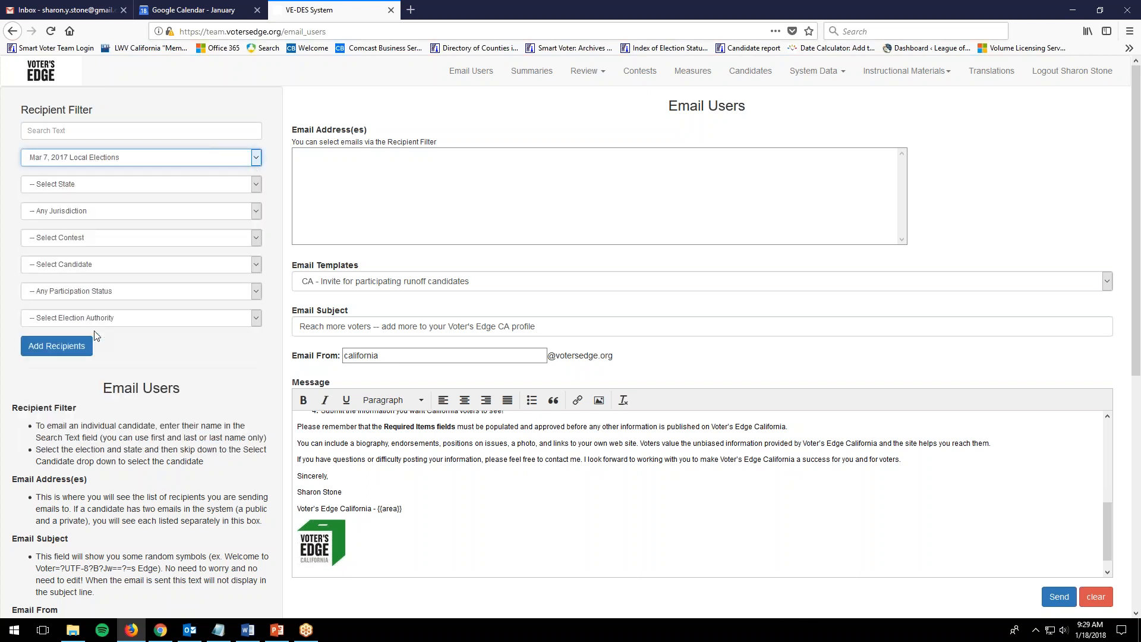
click(74, 188)
click(67, 215)
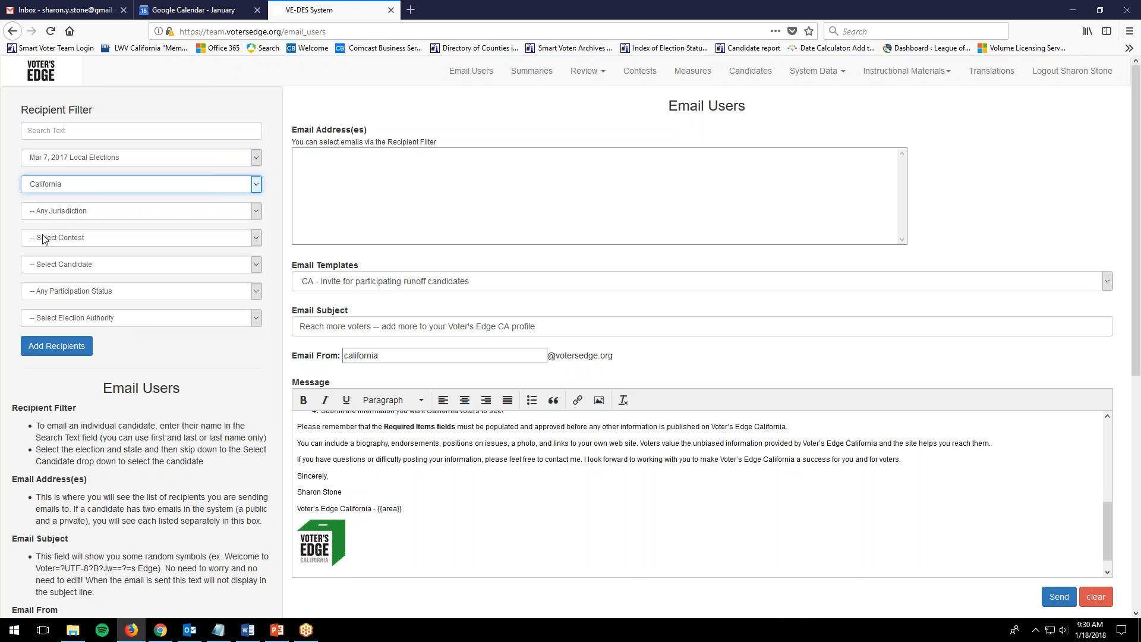
click(60, 216)
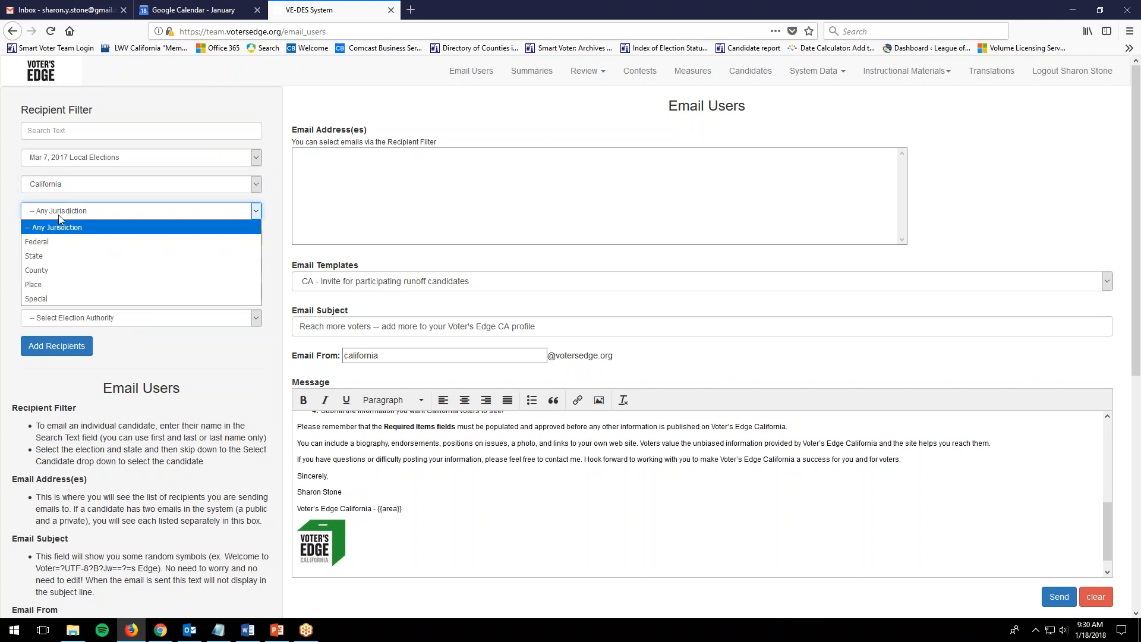
click(77, 289)
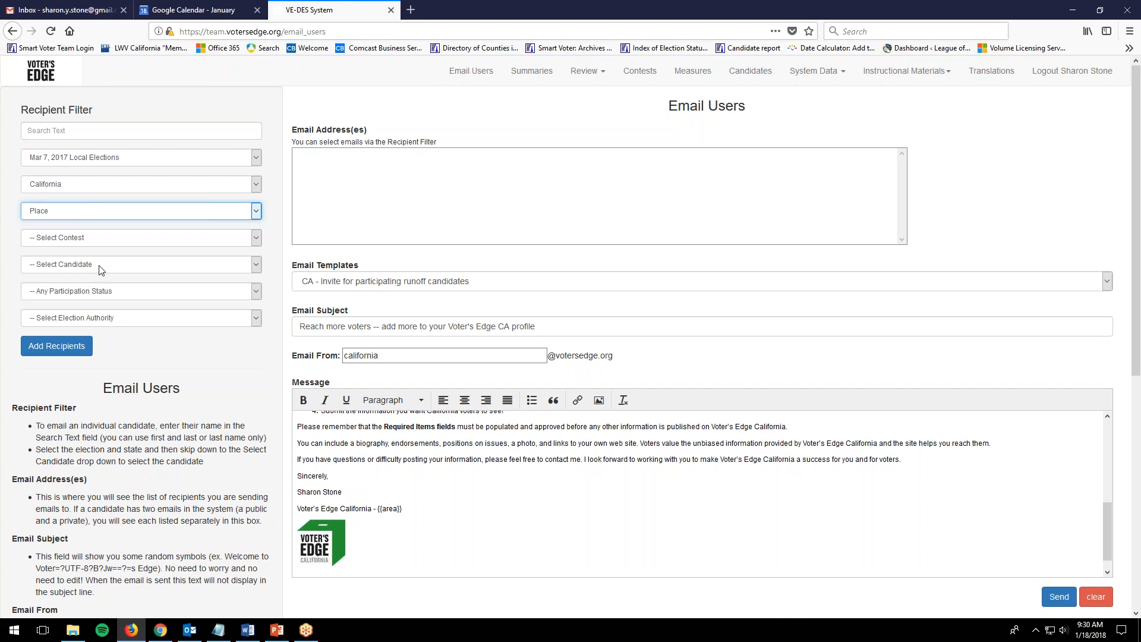
Choose the City Council City of Los Angeles District 9 contest and list its candidates.
click(101, 267)
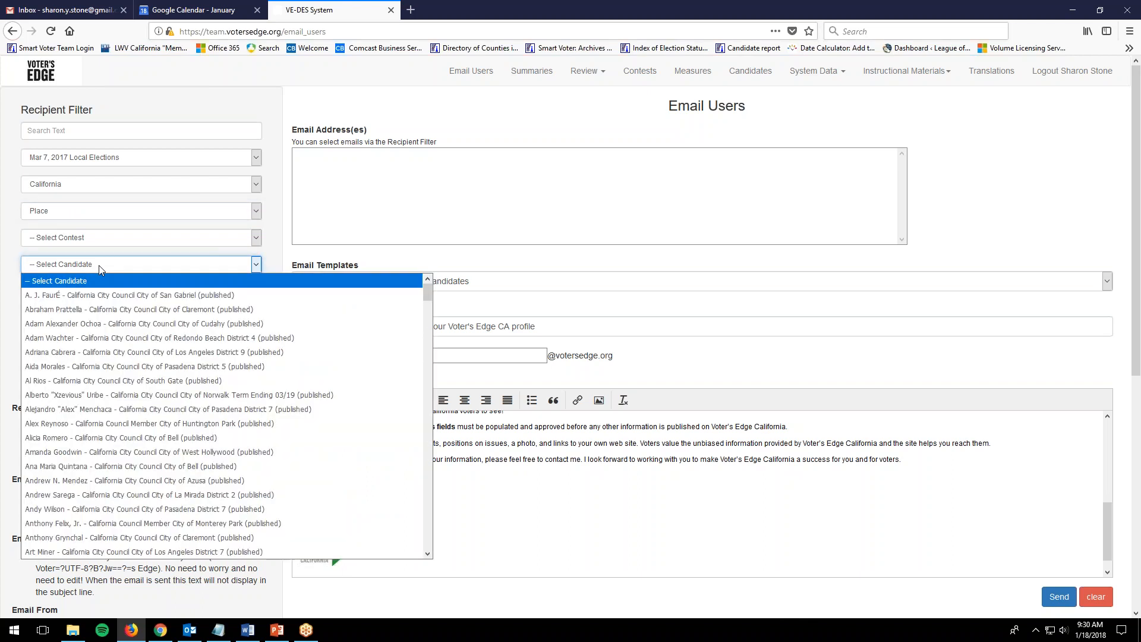
click(98, 265)
click(88, 240)
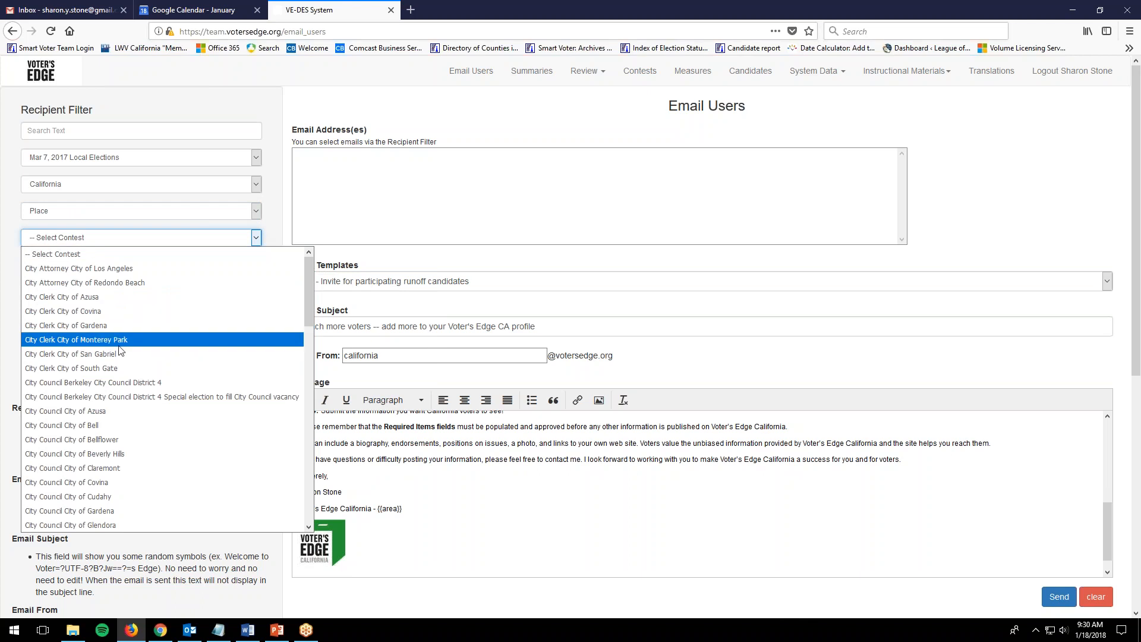
scroll(125, 395, down, 10)
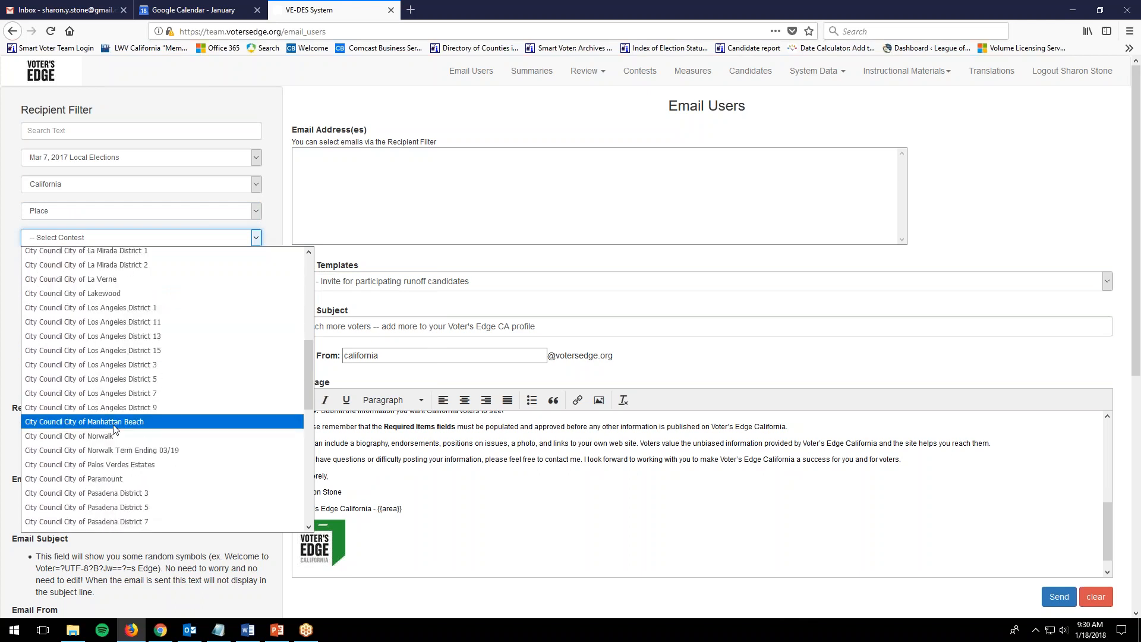
click(116, 408)
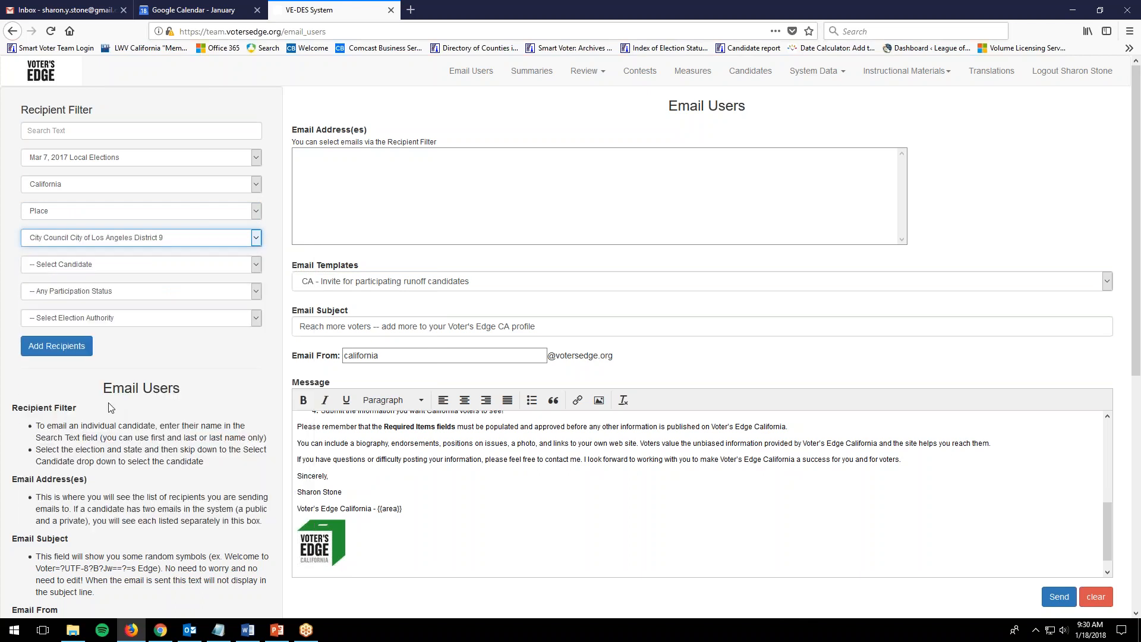
click(84, 264)
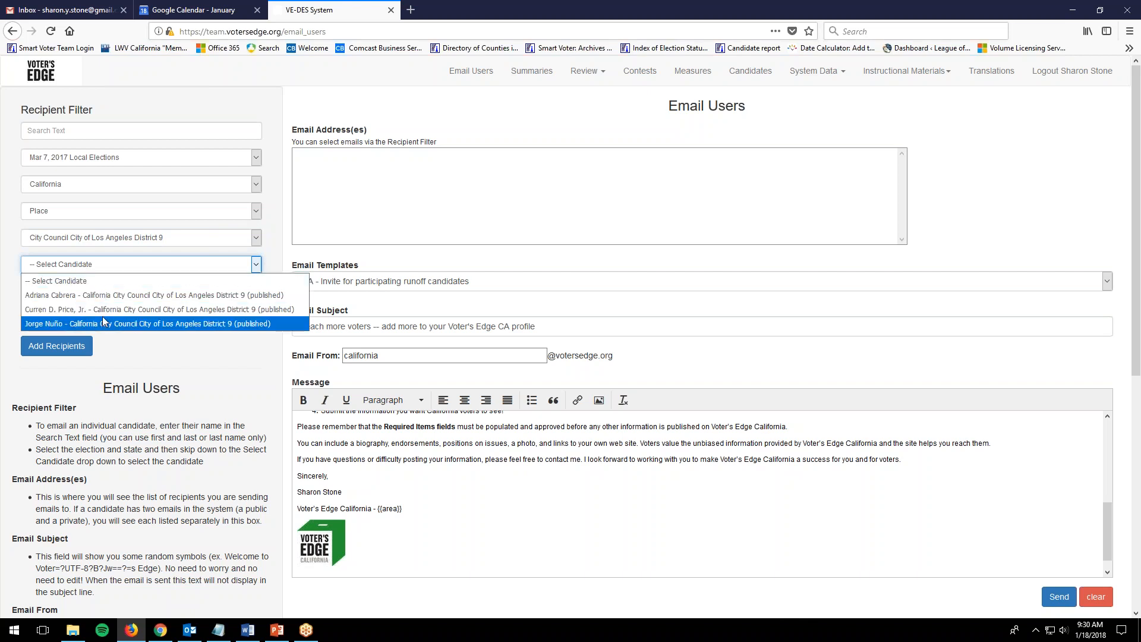
Limit to Not Participating candidates and add the District 9 candidate as a recipient.
click(90, 266)
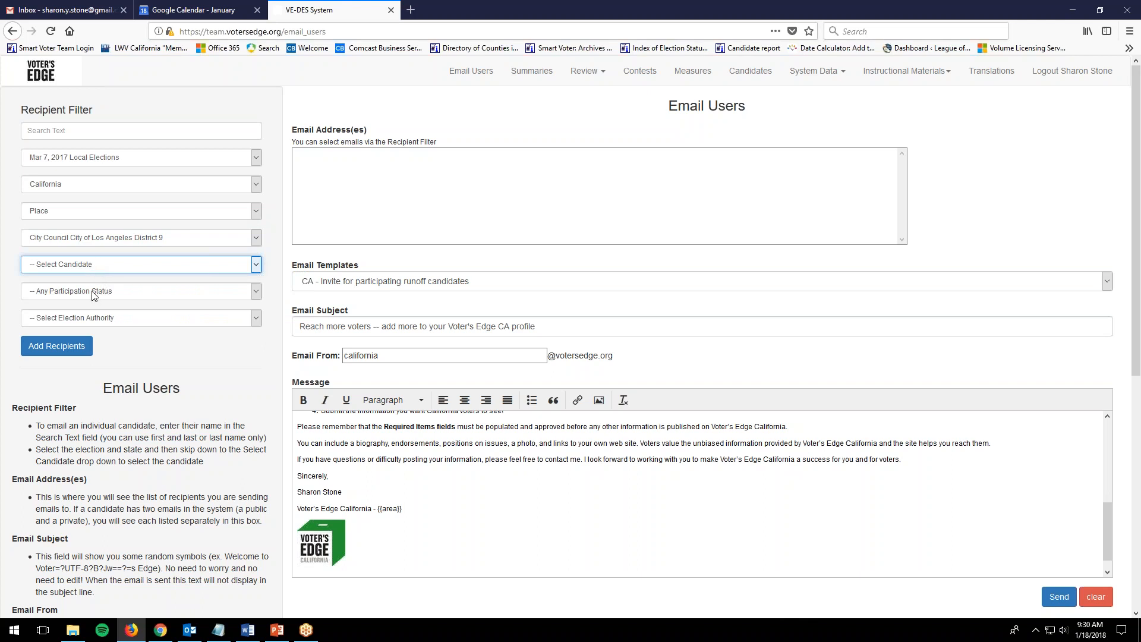
click(94, 292)
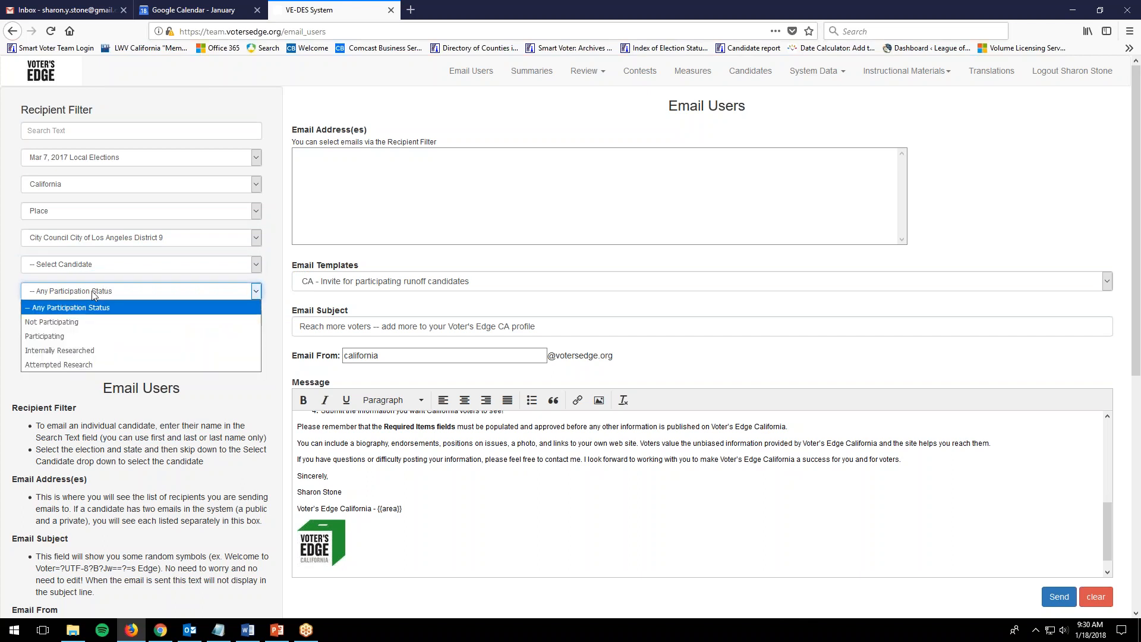
click(87, 323)
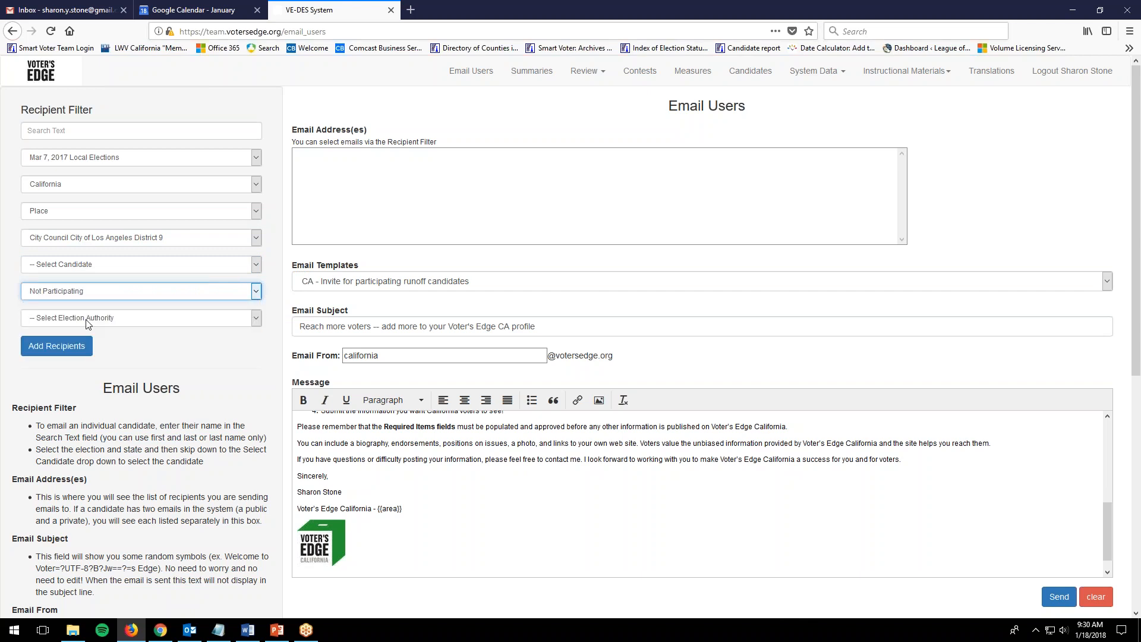
click(84, 265)
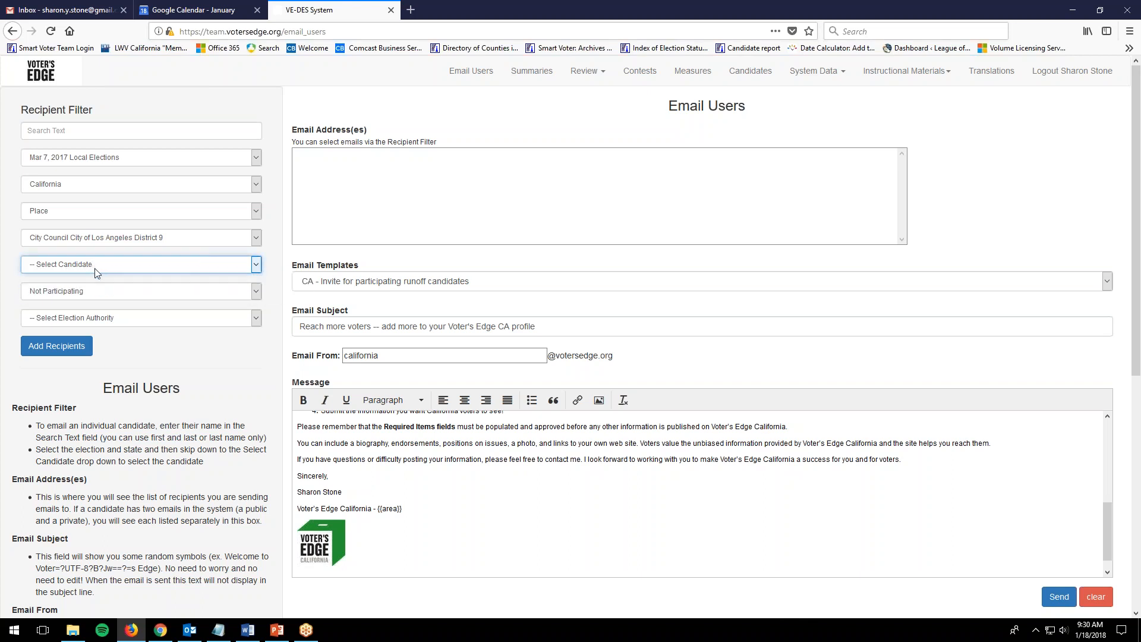
click(88, 272)
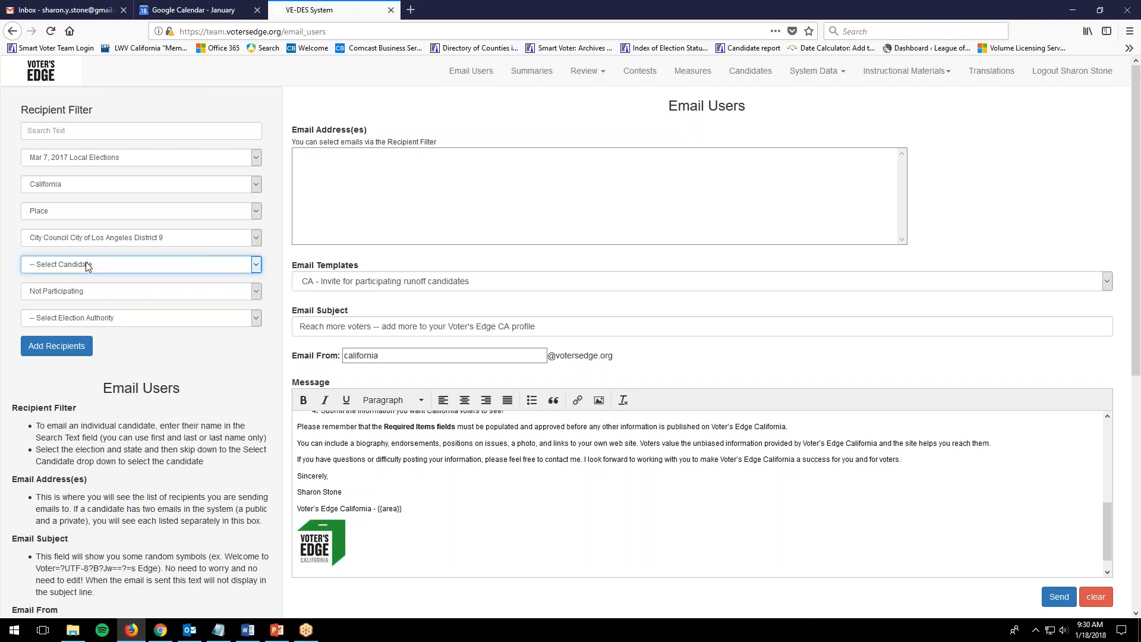
click(54, 264)
click(59, 295)
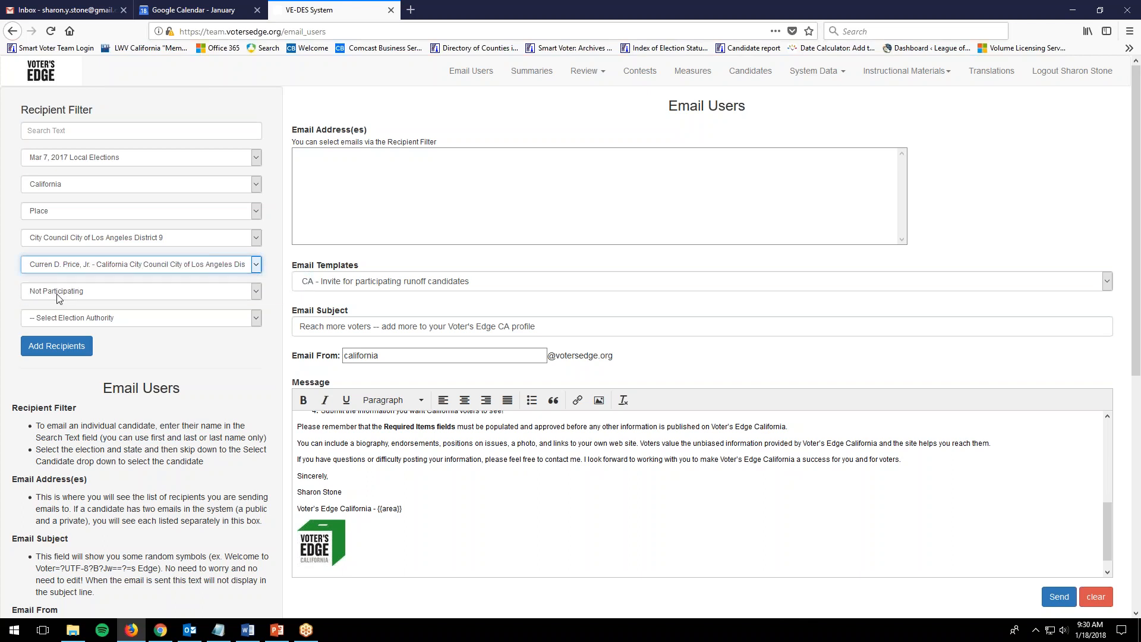
click(60, 272)
click(61, 281)
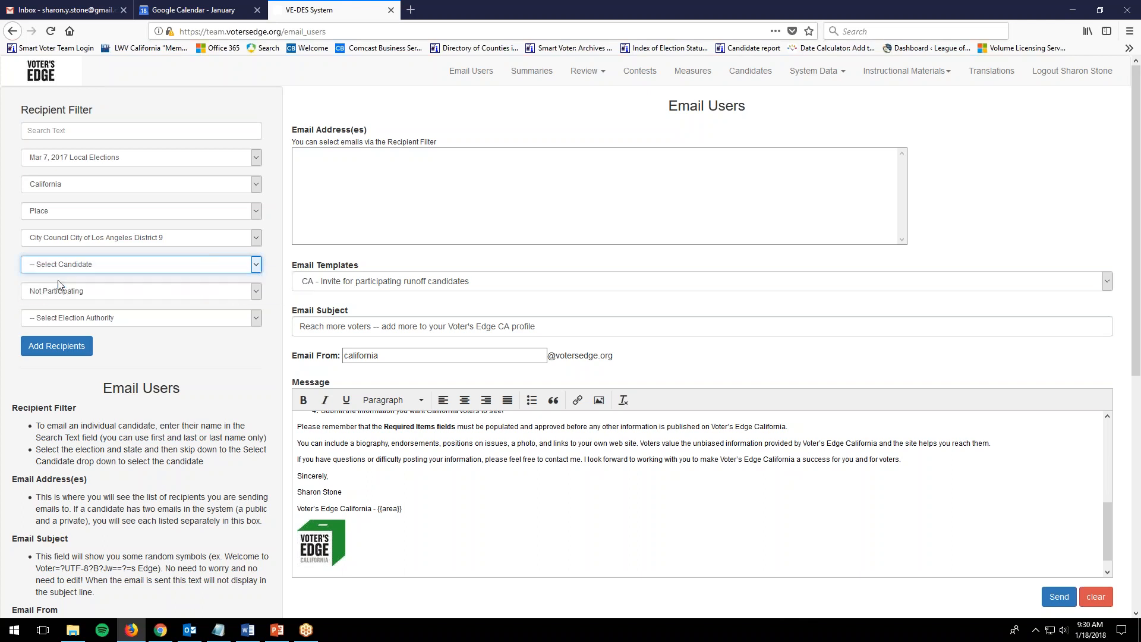
click(46, 346)
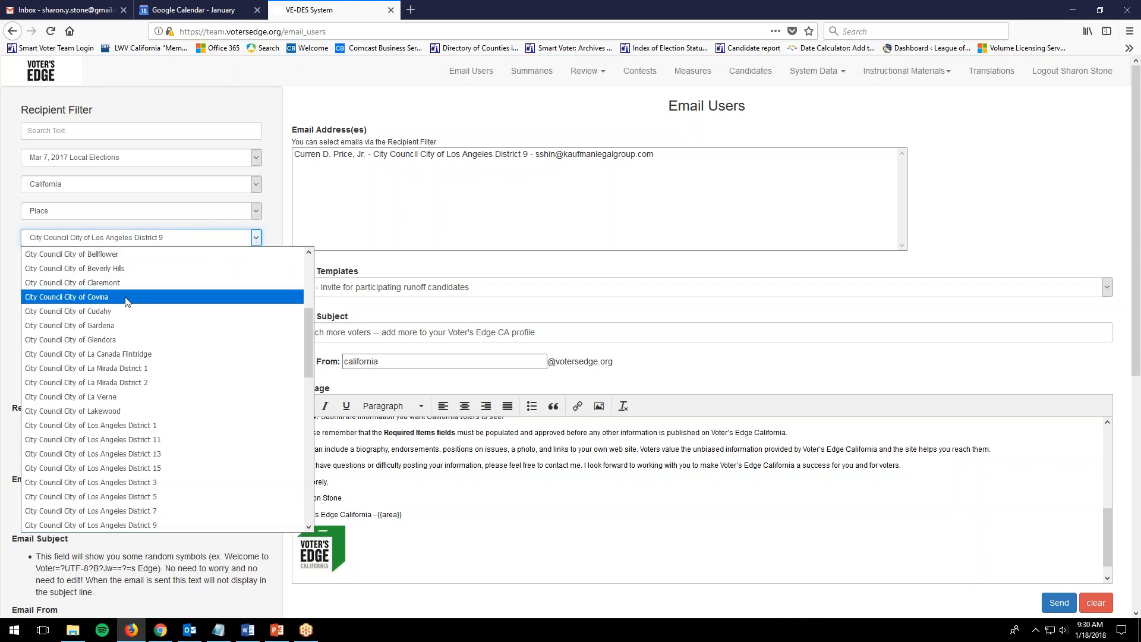
Switch to the Los Angeles District 7 contest and add all its matching candidates.
click(135, 509)
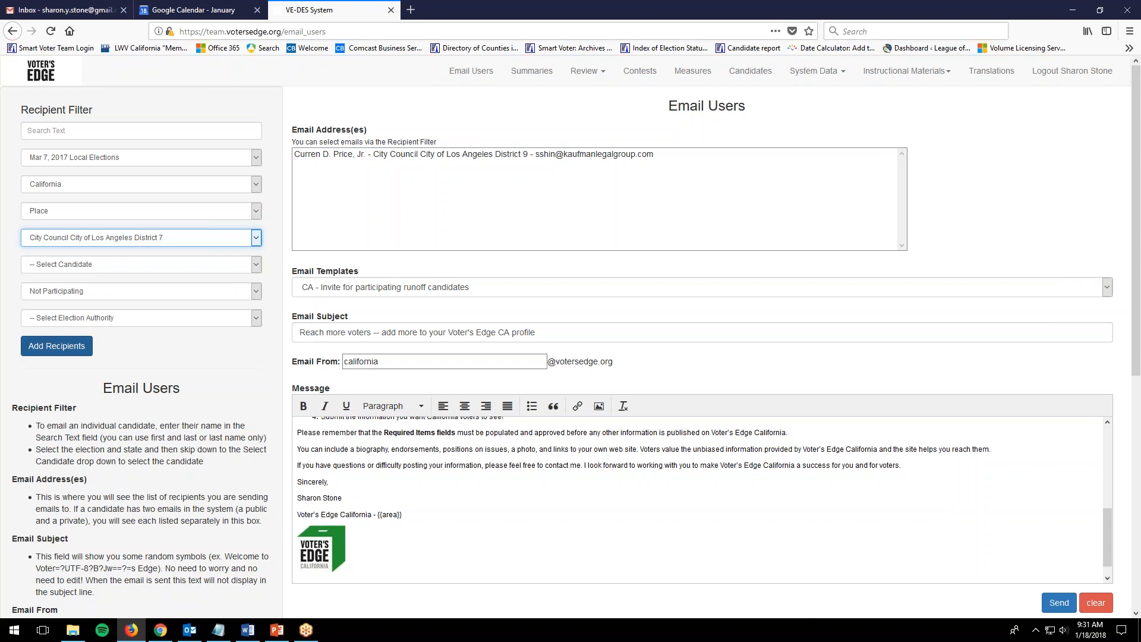
click(75, 266)
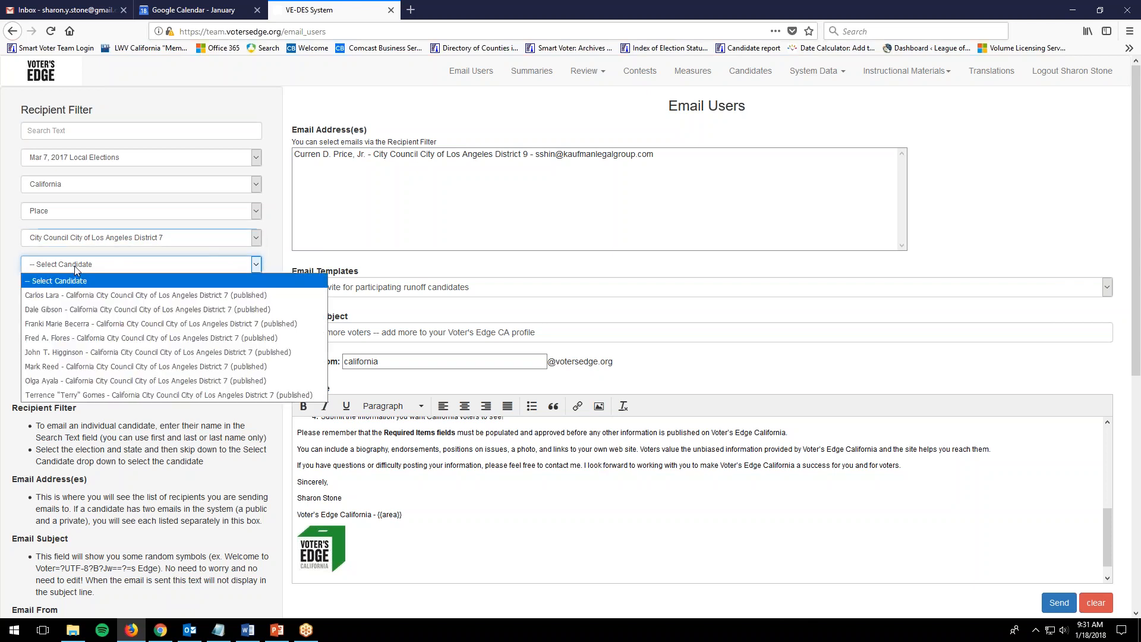
click(76, 269)
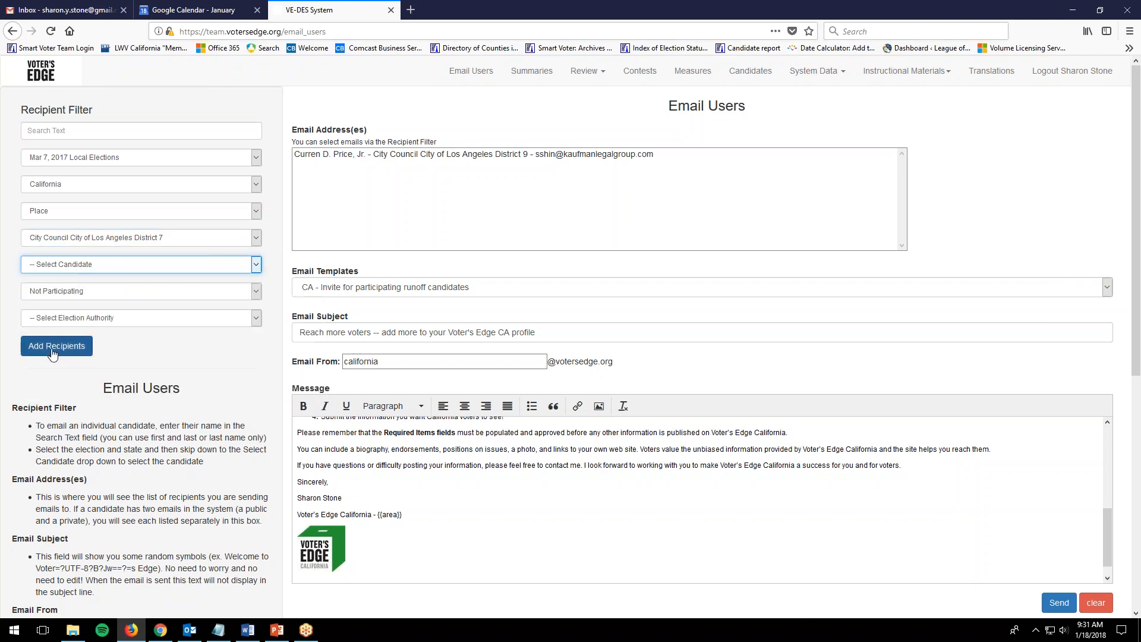
click(69, 265)
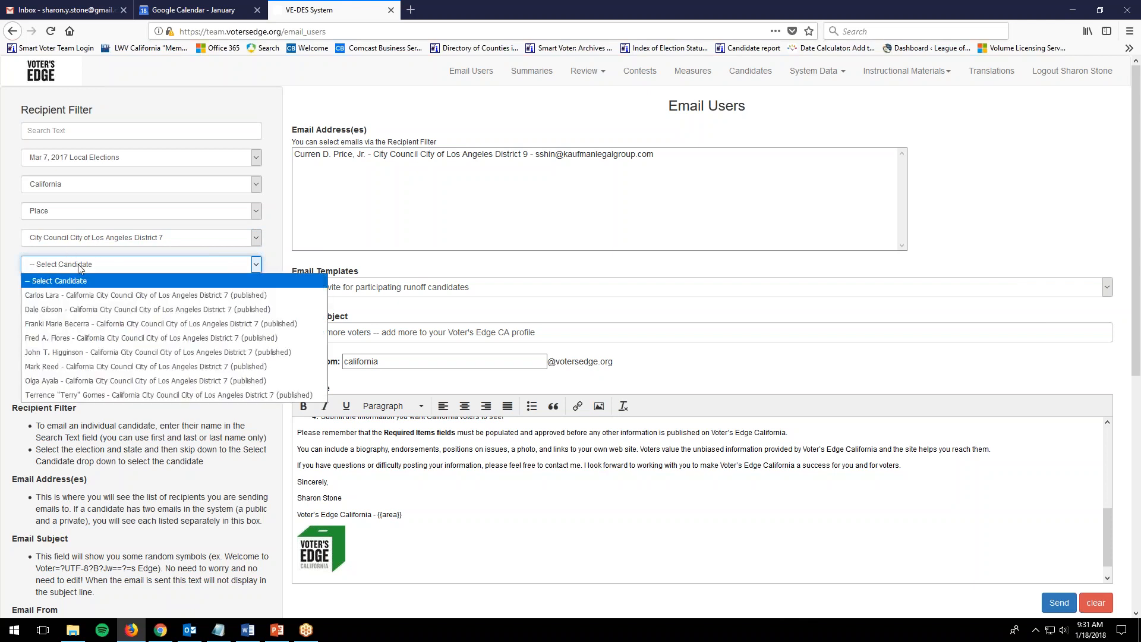
click(67, 271)
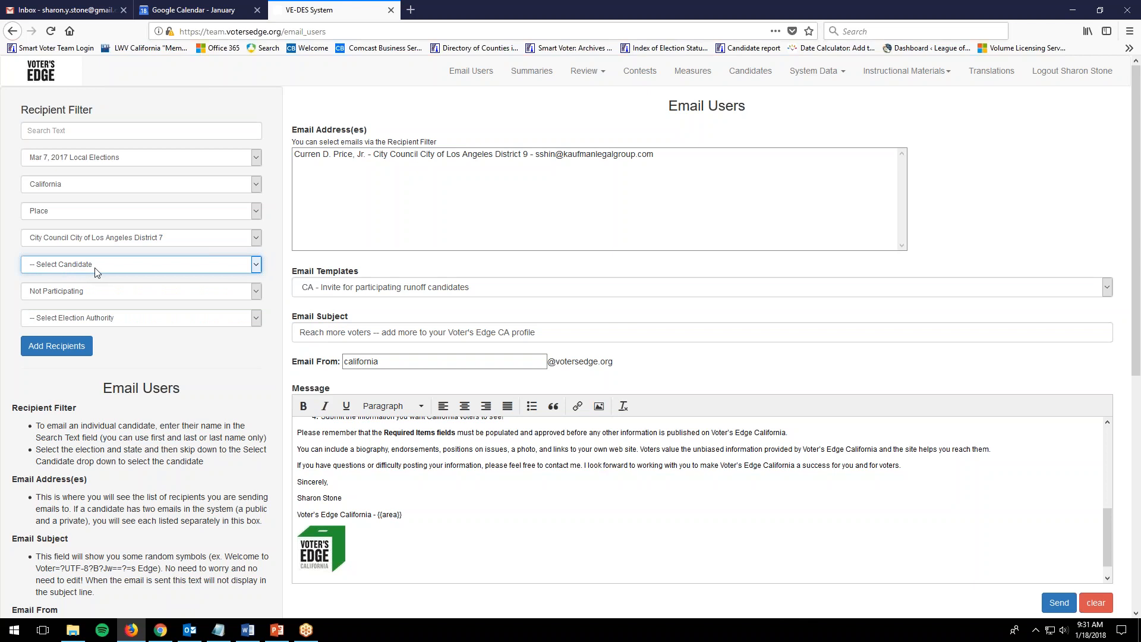
click(56, 344)
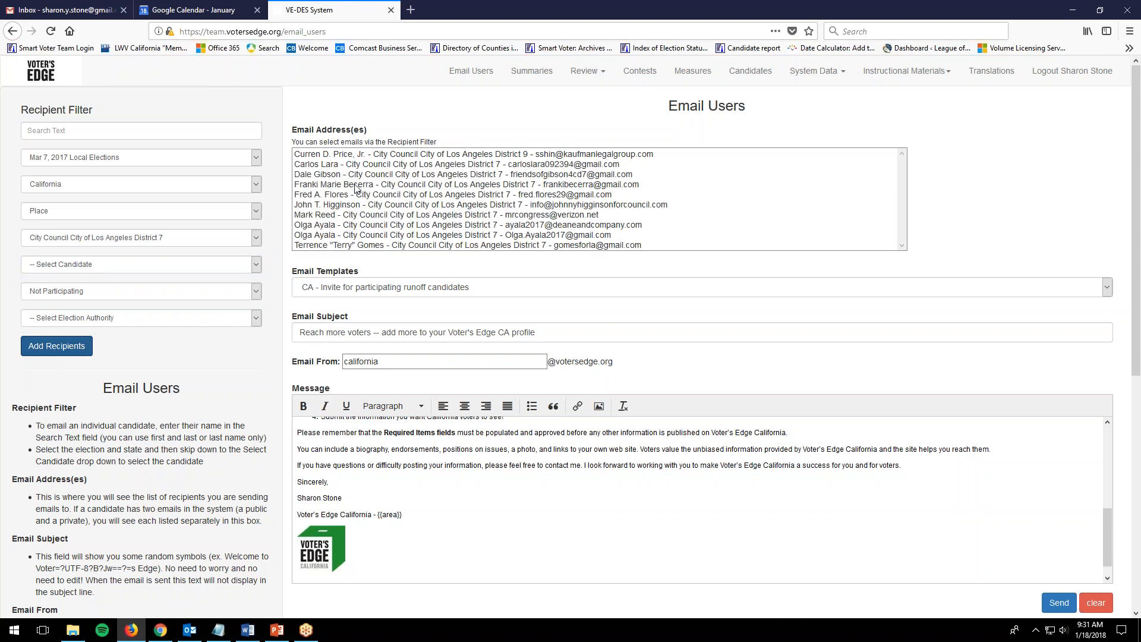
Review the recipient rows, then clear every field of the Email Users form.
scroll(353, 186, down, 1)
scroll(348, 178, up, 1)
click(340, 168)
click(354, 193)
click(374, 215)
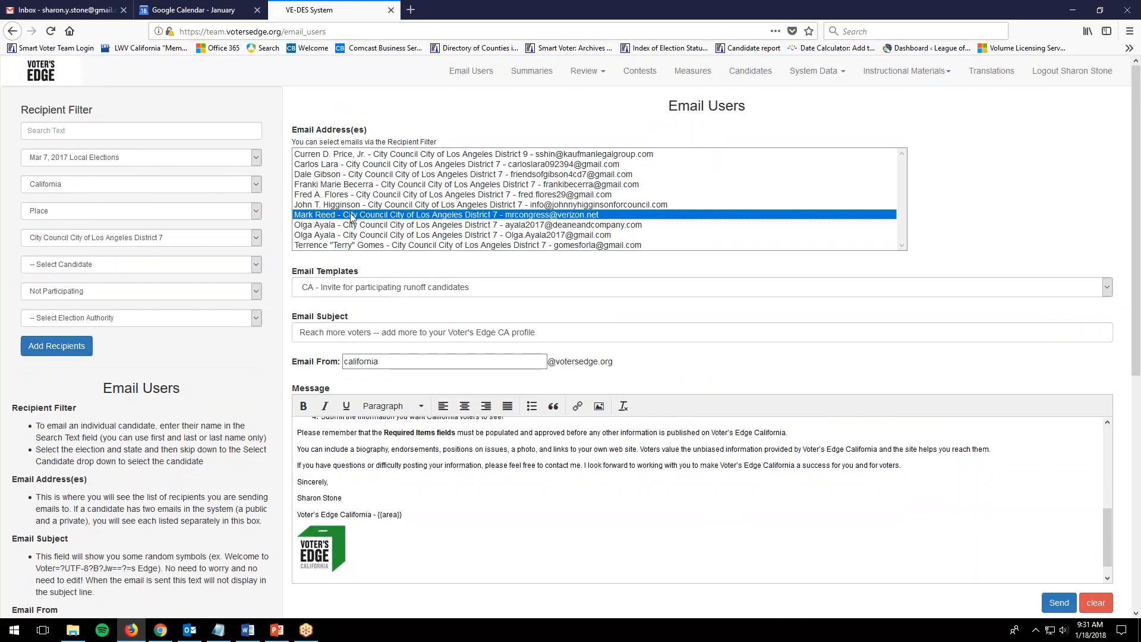
click(397, 186)
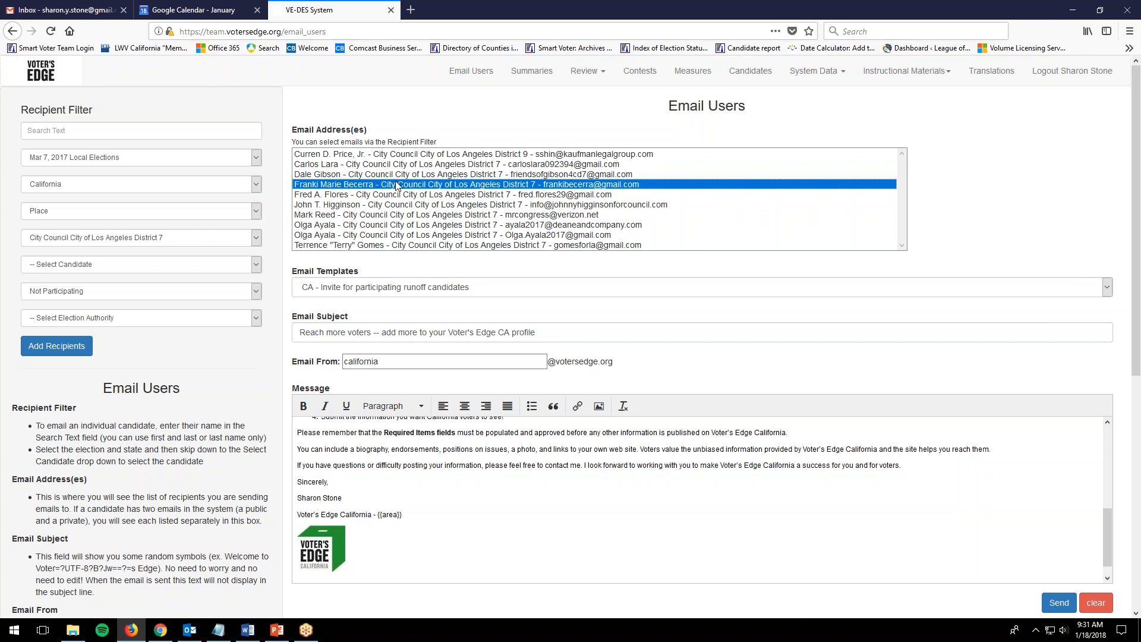
click(1096, 603)
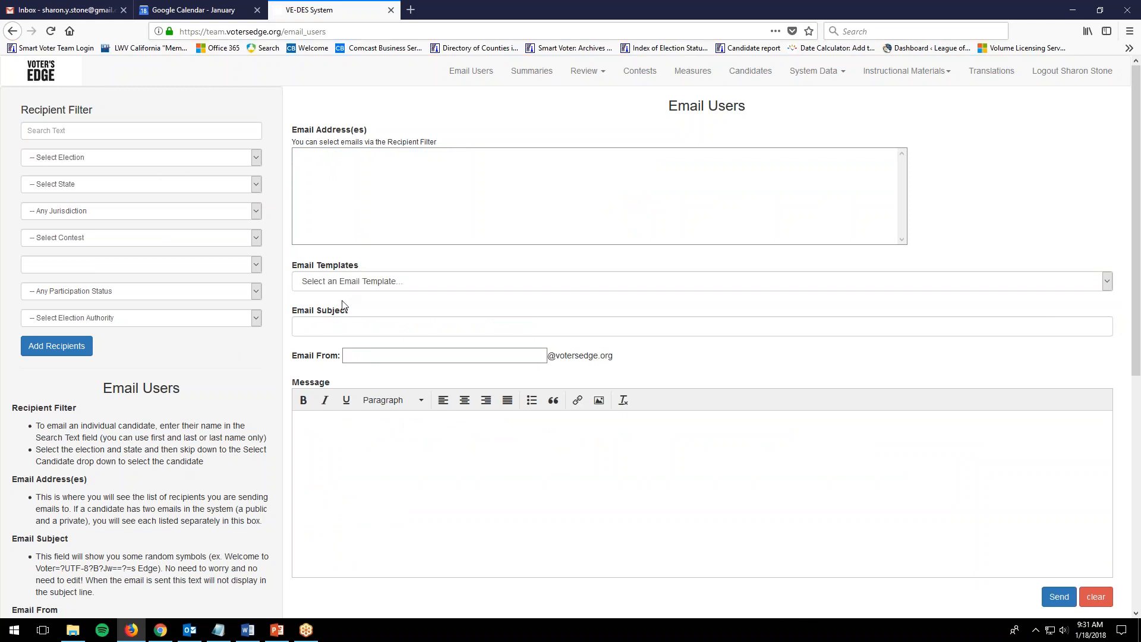
Reload the runoff candidates invite template, set the california sender, and re-add the signature name.
click(361, 286)
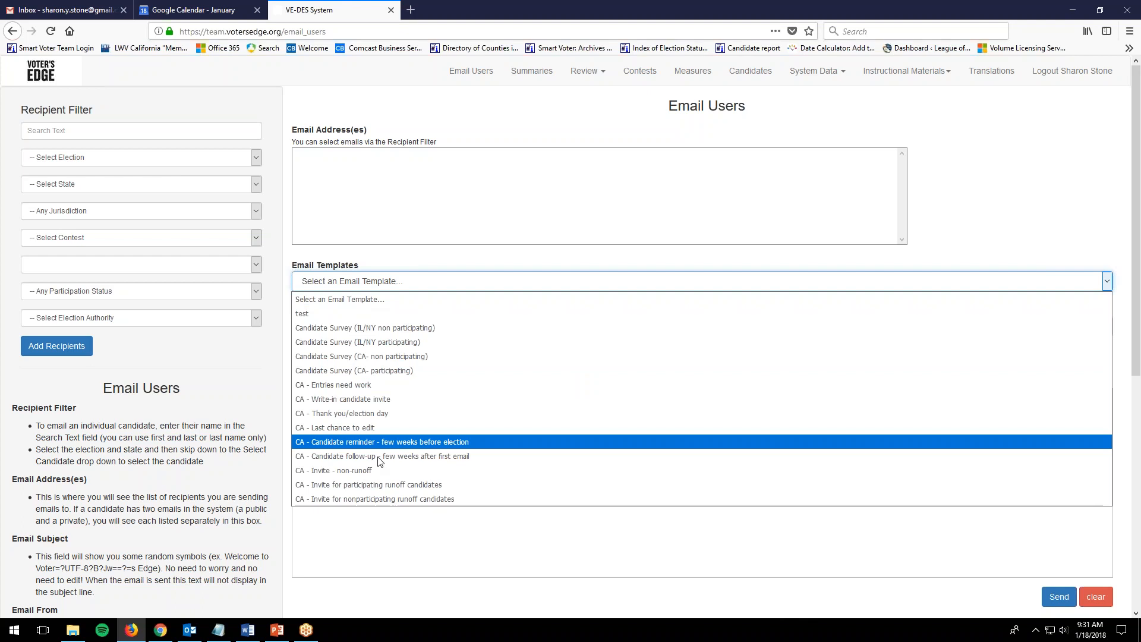
click(345, 484)
click(361, 355)
text(cal)
key(Return)
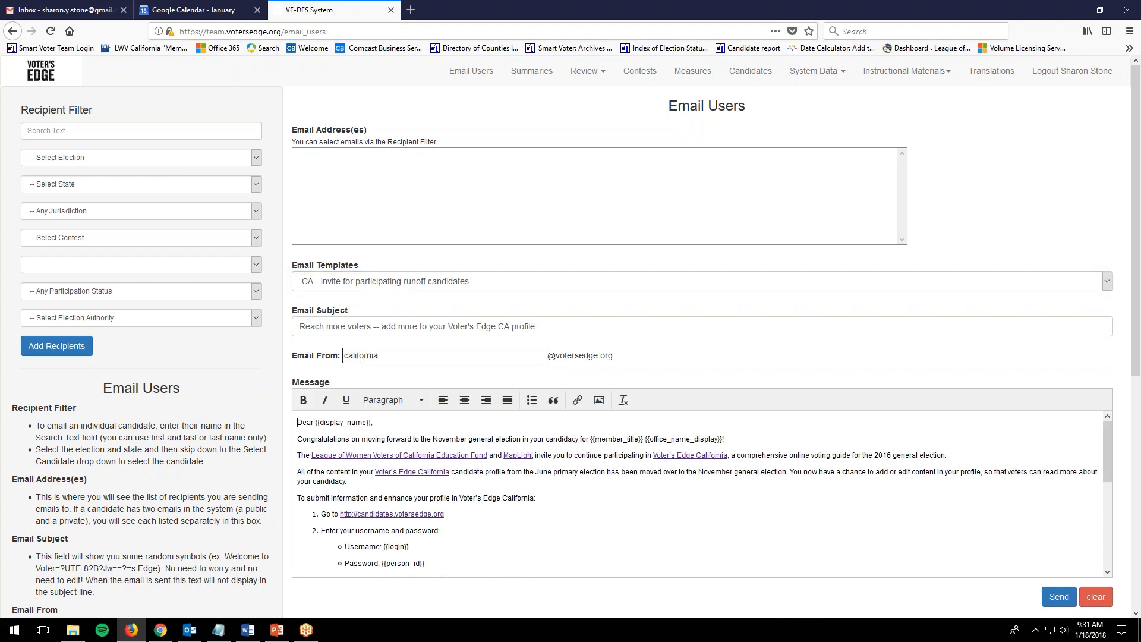
scroll(409, 528, down, 3)
scroll(409, 529, down, 2)
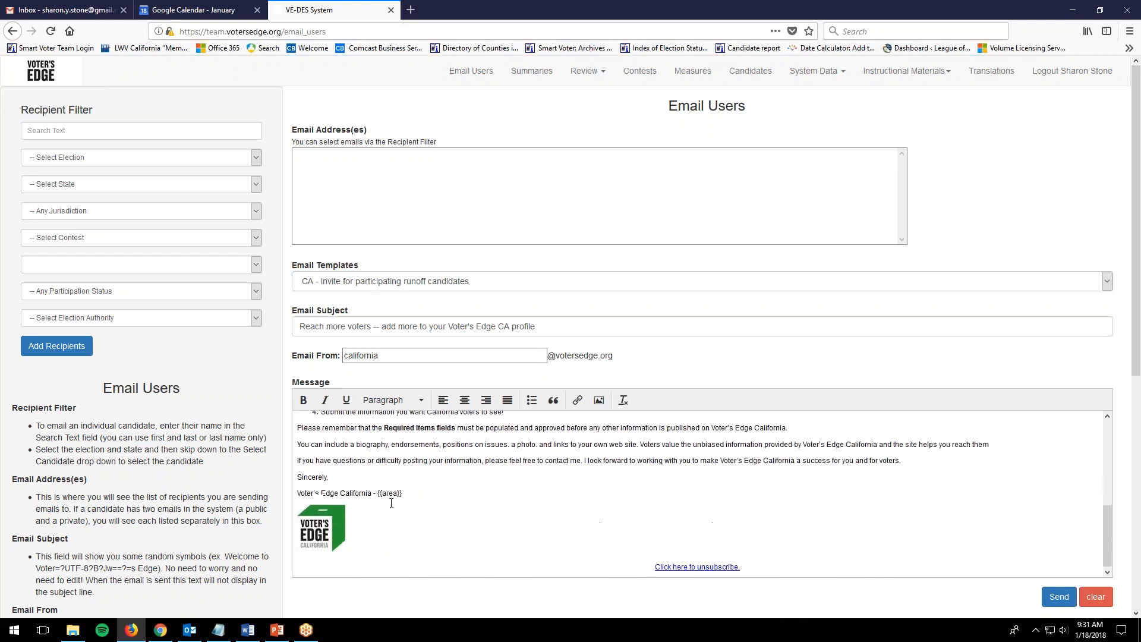
key(Return)
text(Sharon)
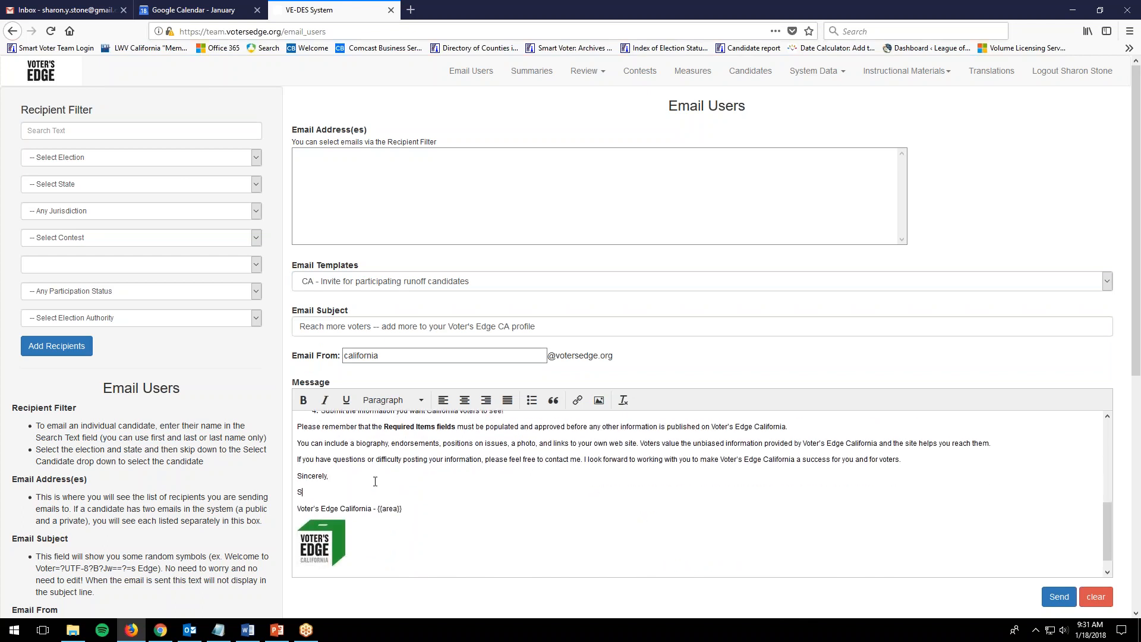
scroll(375, 480, up, 2)
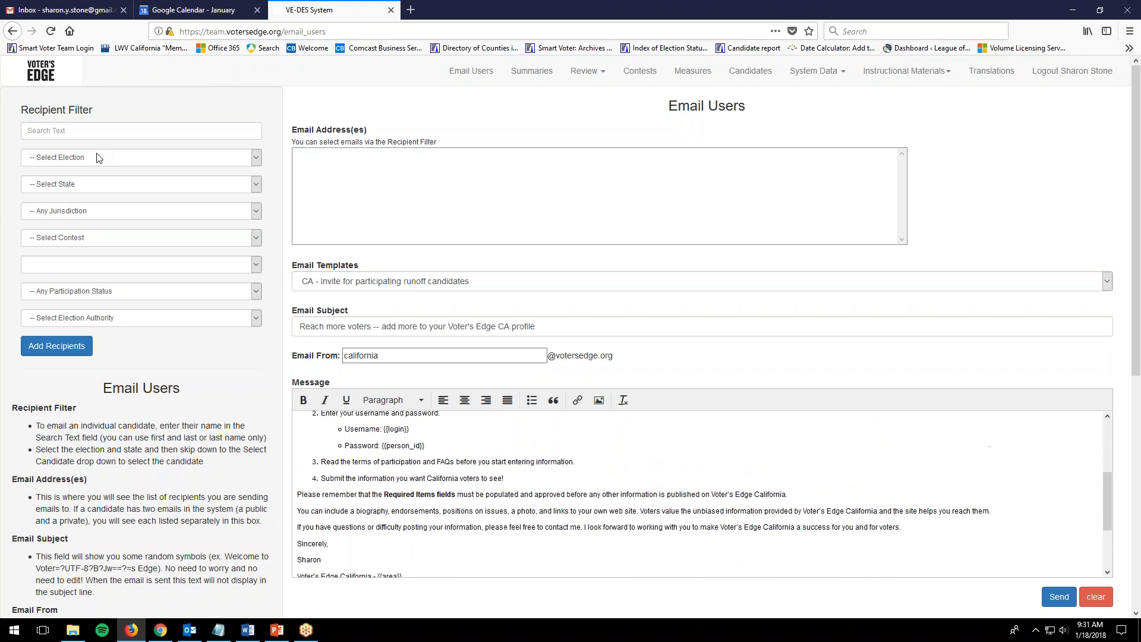
Filter to Mar 7, 2017, California, and the Los Angeles District 9 contest, then add its candidates.
click(101, 158)
click(101, 331)
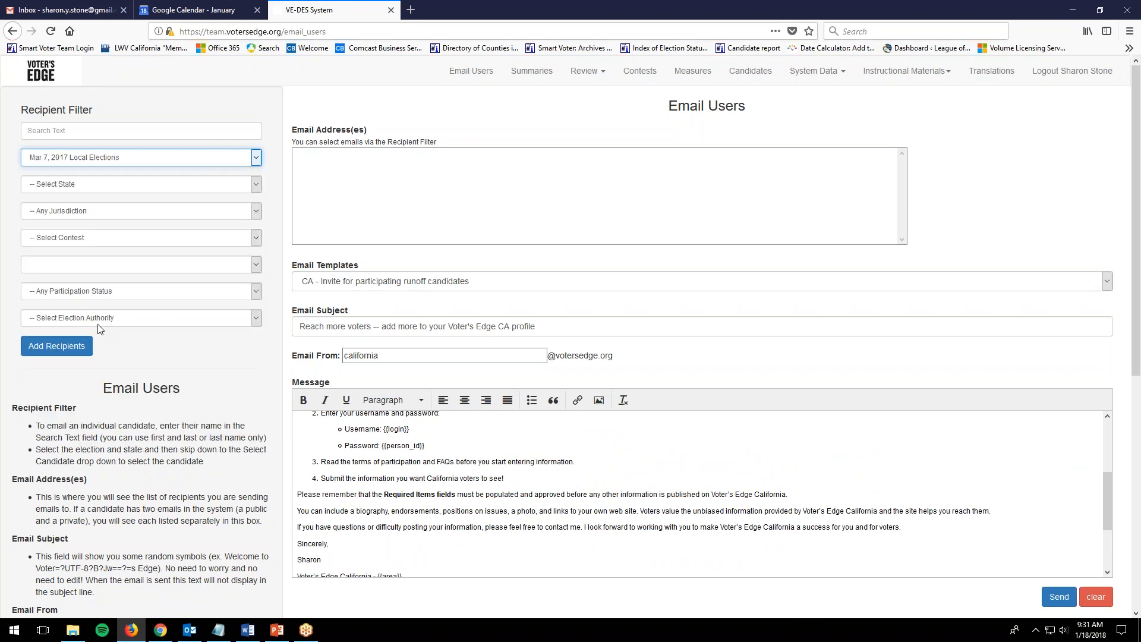
click(84, 185)
click(82, 215)
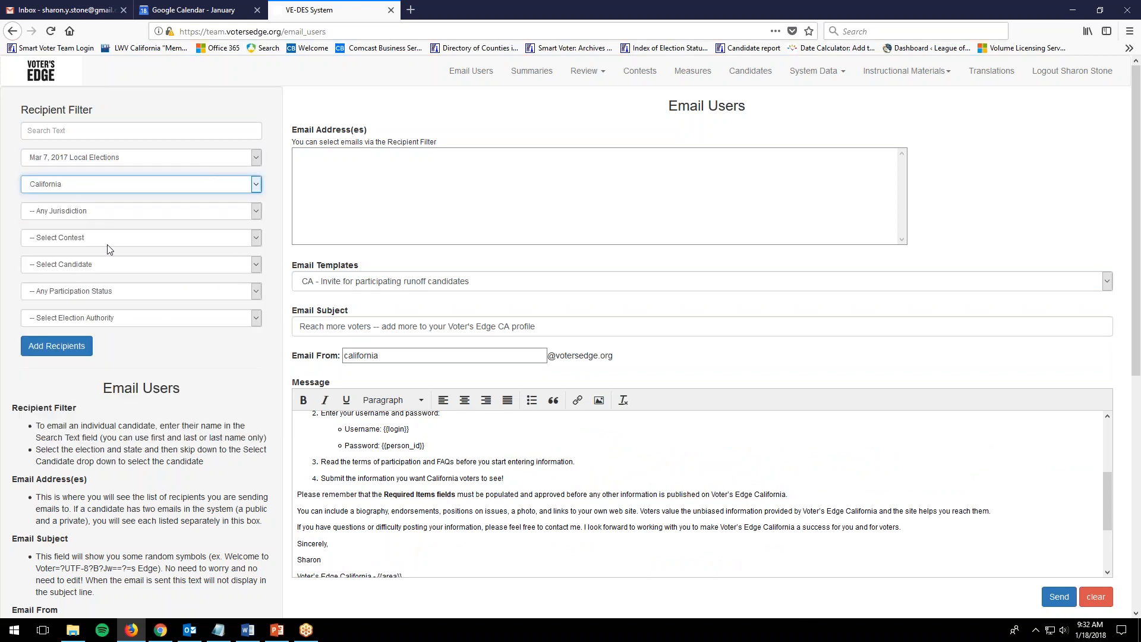
click(69, 237)
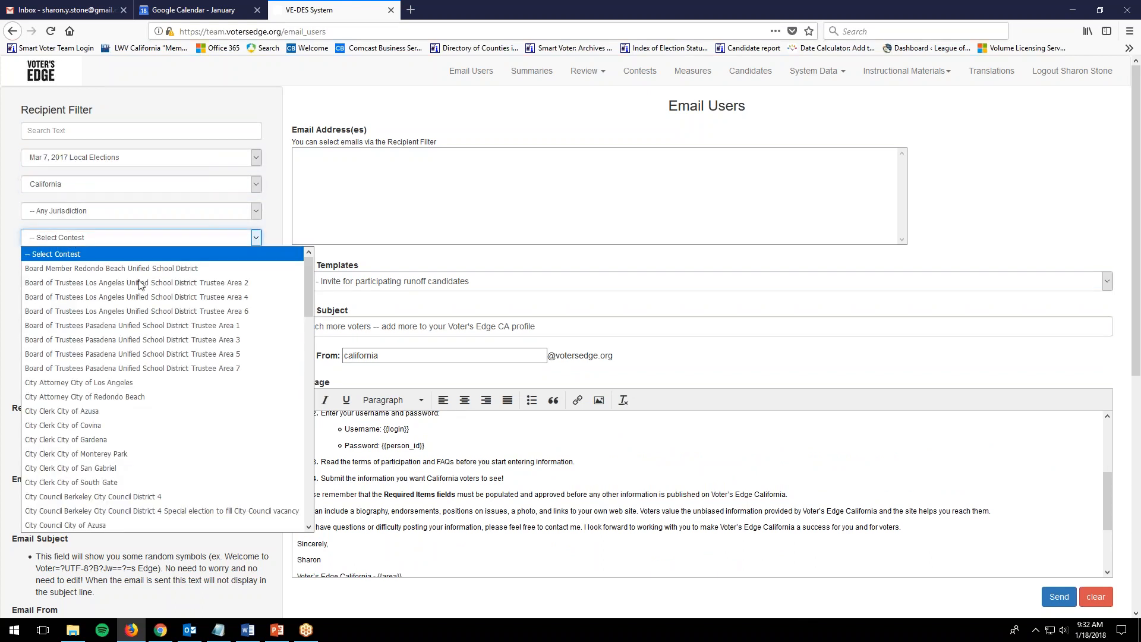
scroll(115, 419, down, 1)
scroll(117, 425, down, 5)
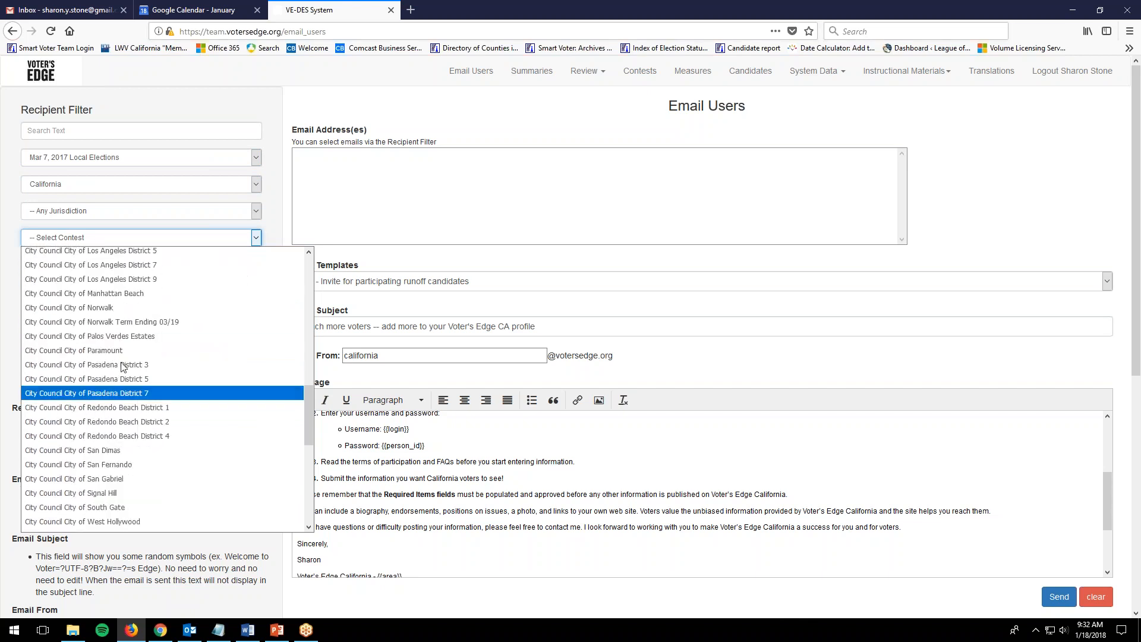
click(131, 279)
click(59, 345)
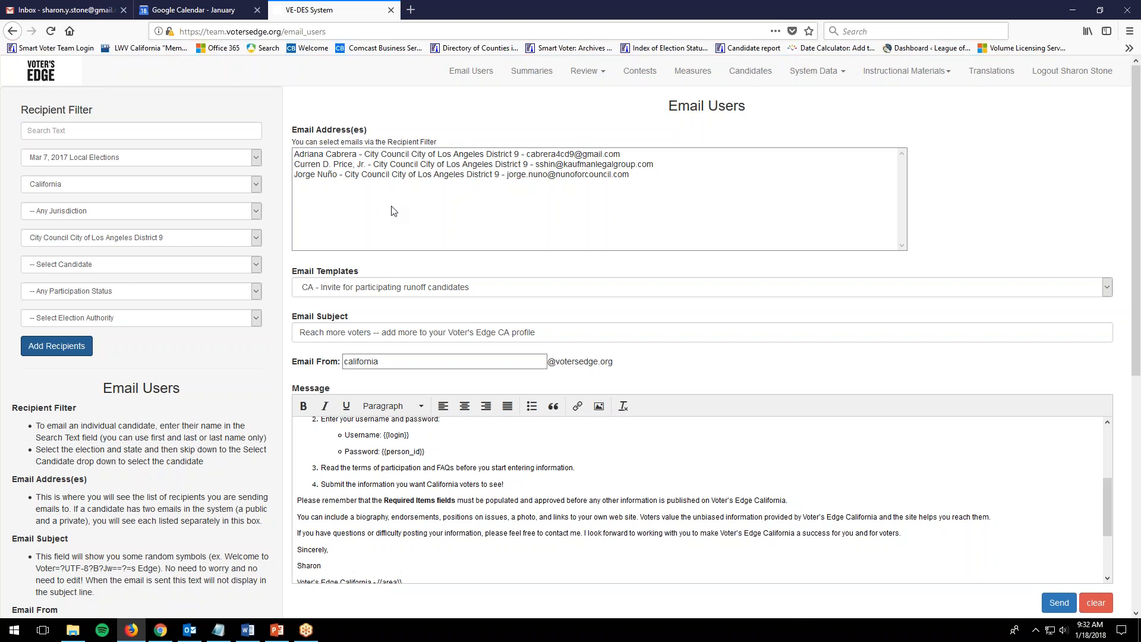
Review the message and first recipient row, then clear the entire Email Users form.
scroll(917, 307, down, 2)
scroll(772, 288, up, 2)
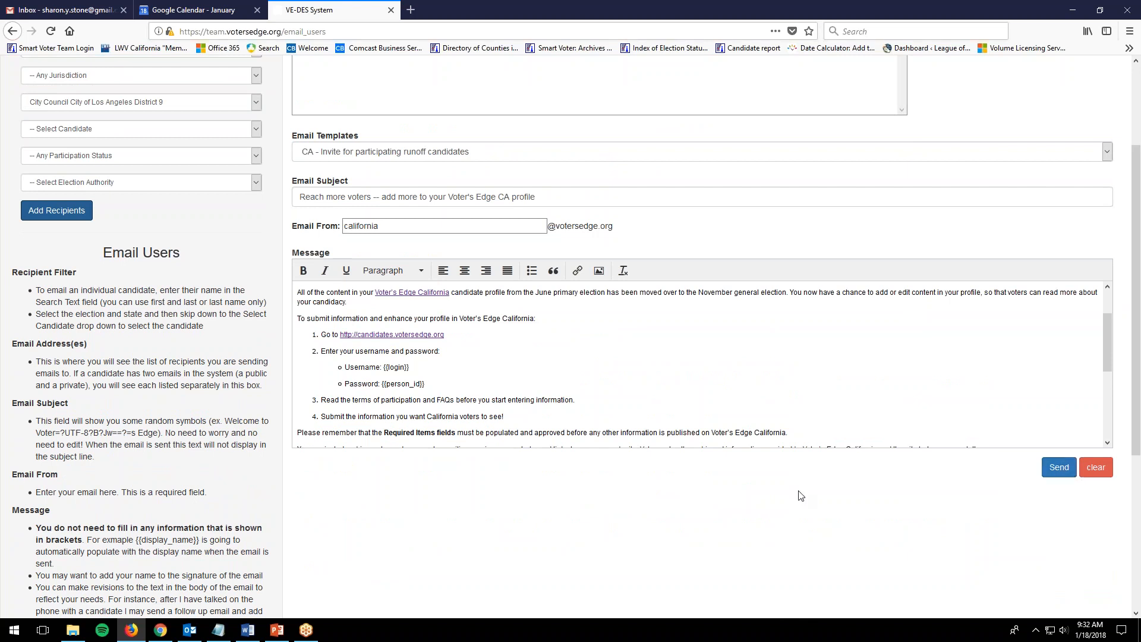
scroll(800, 495, up, 2)
scroll(731, 508, down, 2)
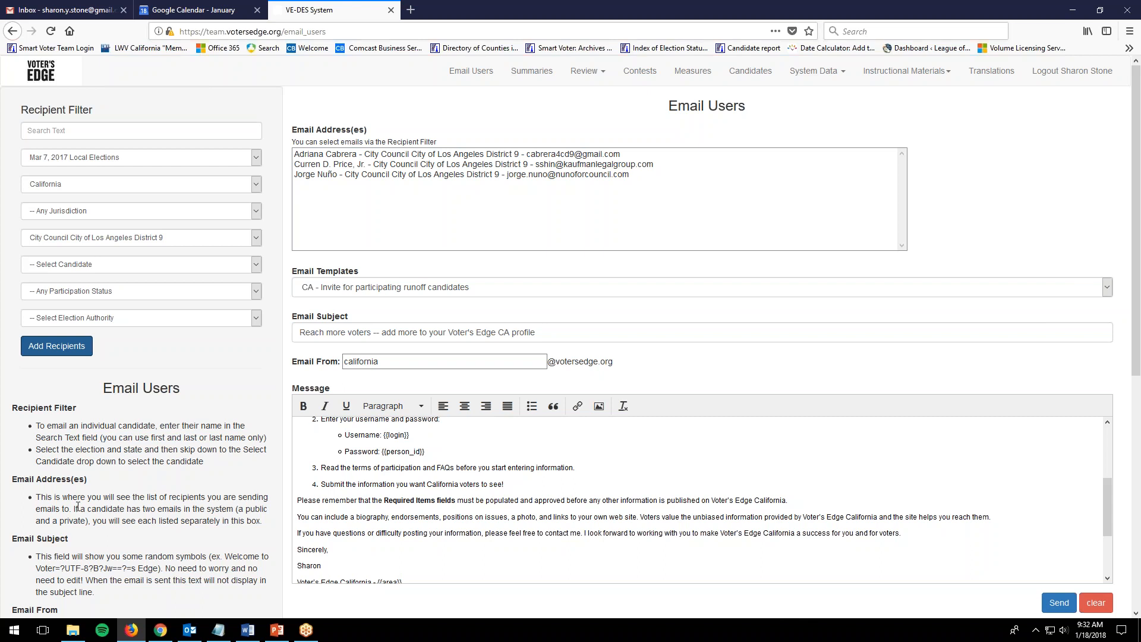
click(360, 157)
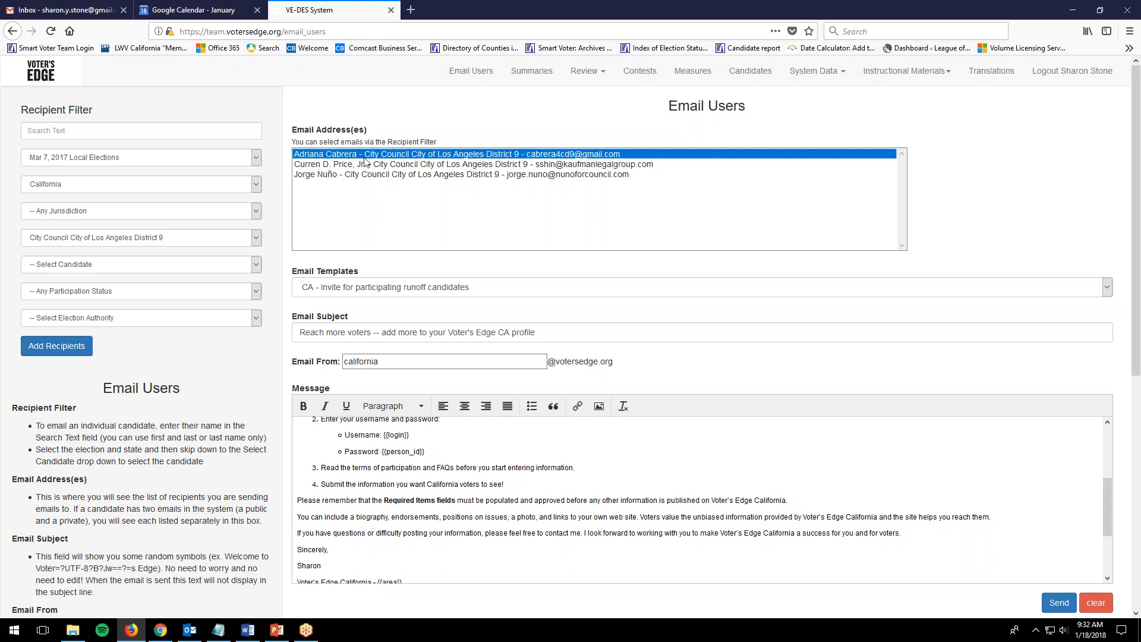
click(1095, 602)
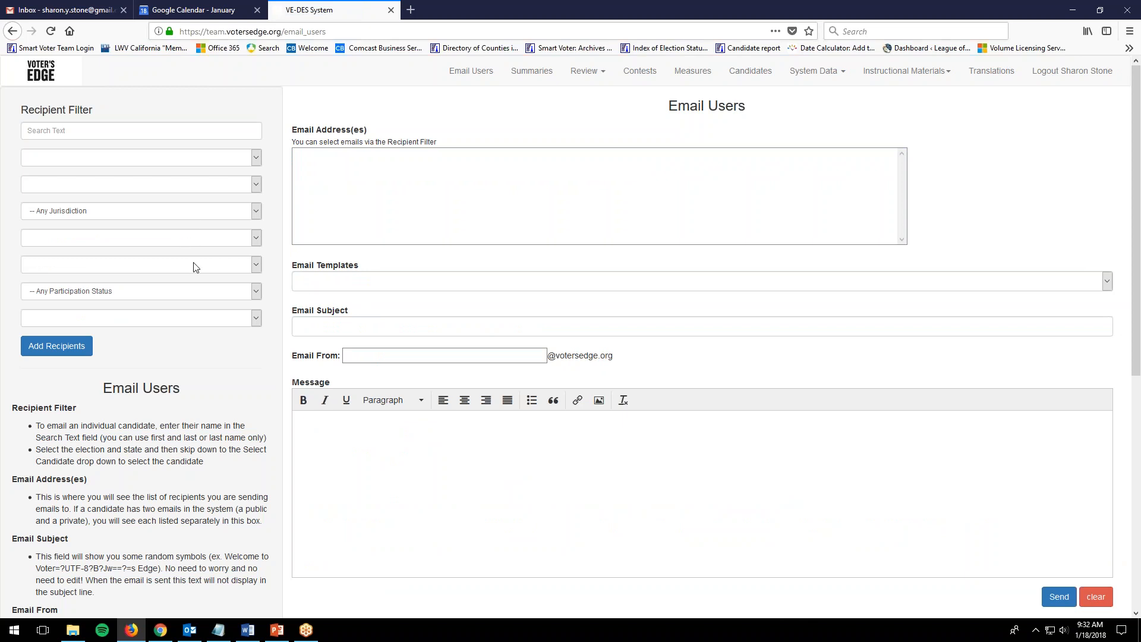
Load 'CA - Last chance to edit', pick the california sender suggestion, and add the sender's name.
click(321, 284)
click(354, 428)
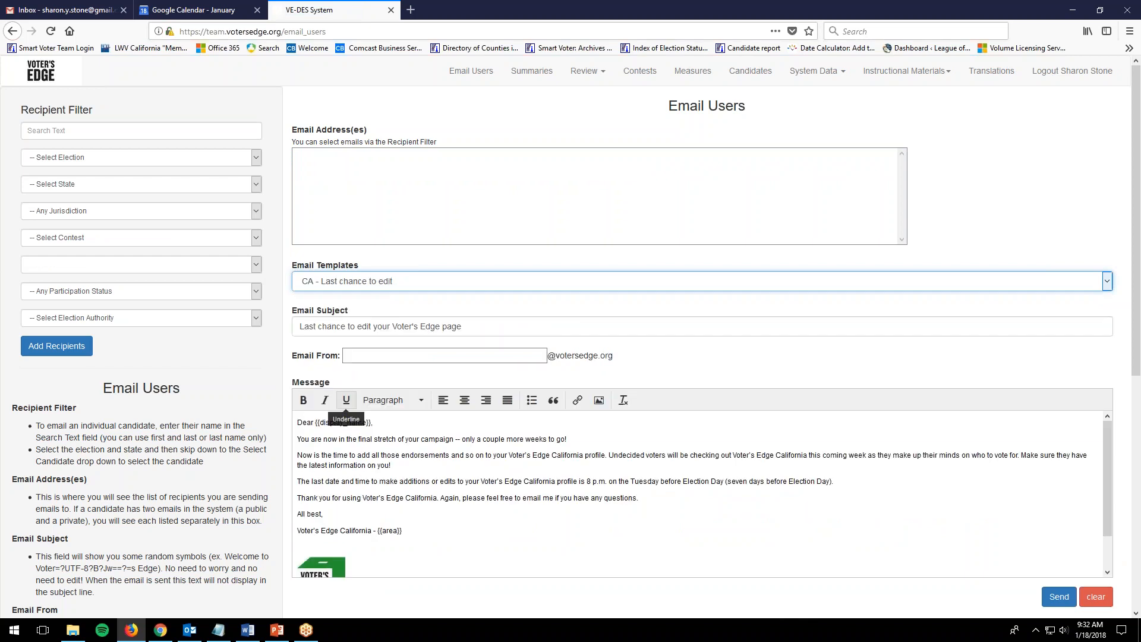
click(349, 356)
text(cali)
key(Down)
key(Return)
key(Return)
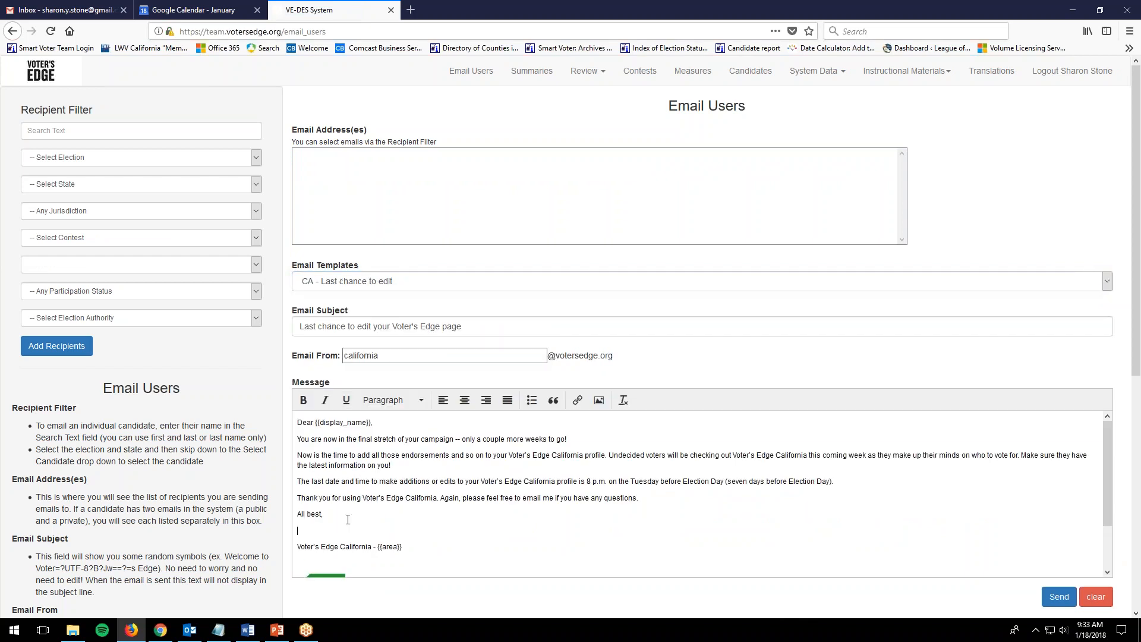
Go to the recipient filters and open the elections list.
click(37, 134)
click(57, 157)
scroll(107, 237, down, 3)
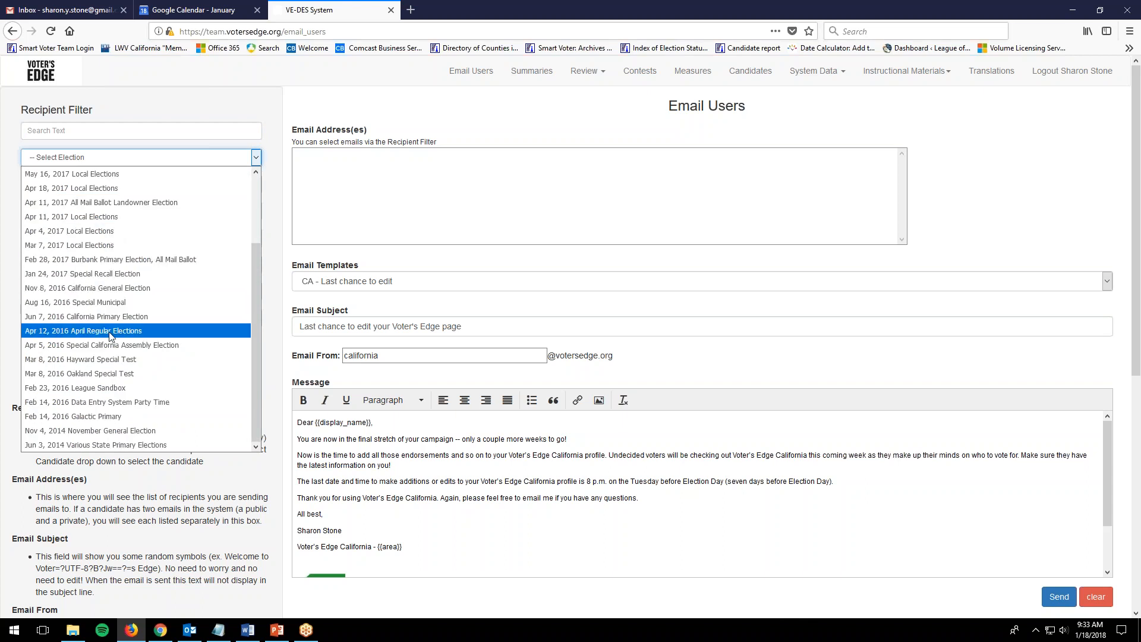
Select the Feb 23, 2016 League Sandbox election and add the U.S. House District 15 test candidate.
click(104, 387)
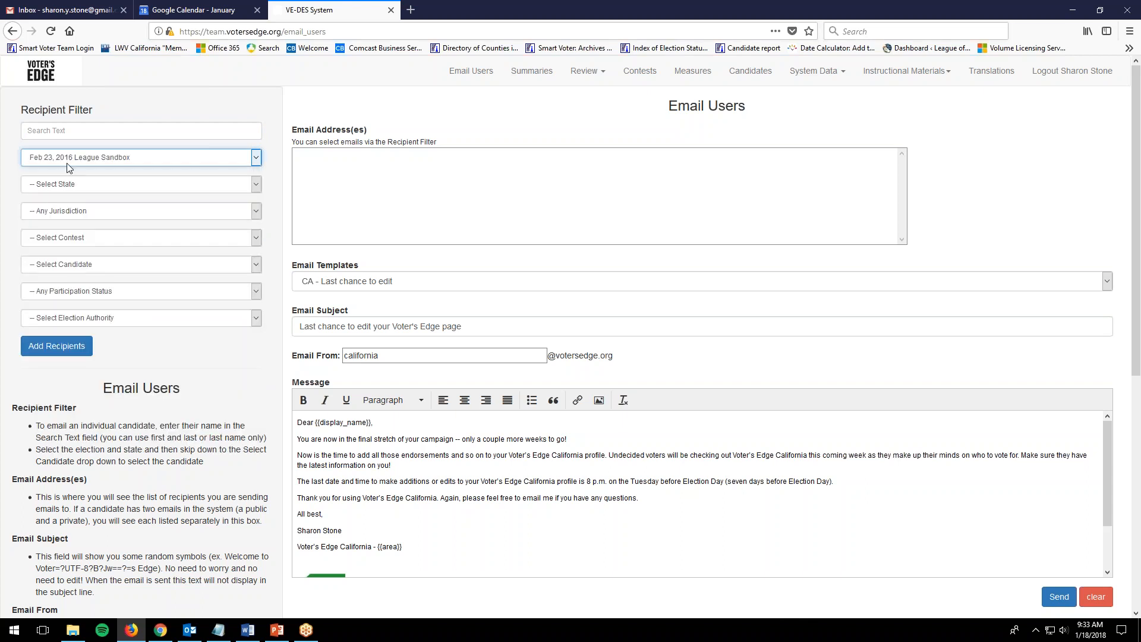
click(80, 131)
text(lorelai)
key(Tab)
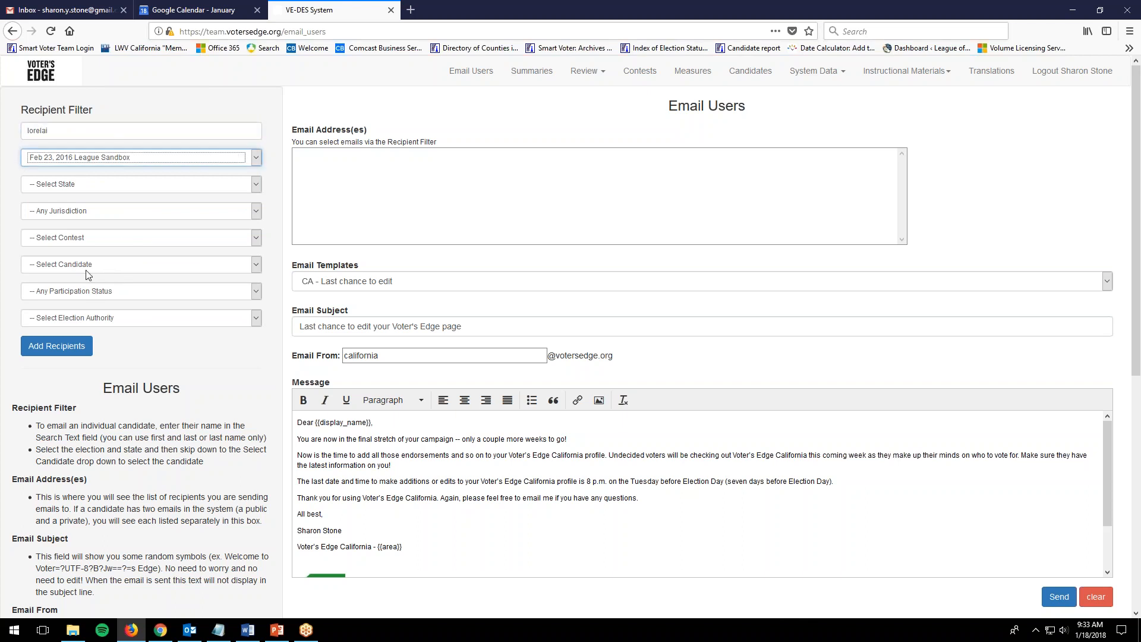
click(86, 270)
click(91, 310)
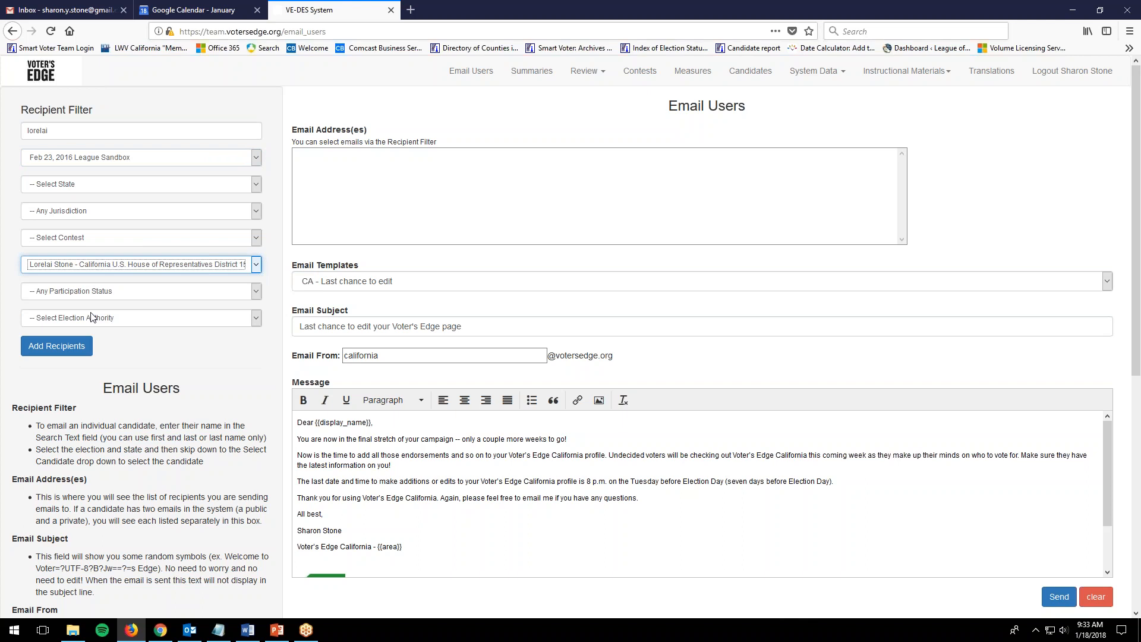
click(67, 352)
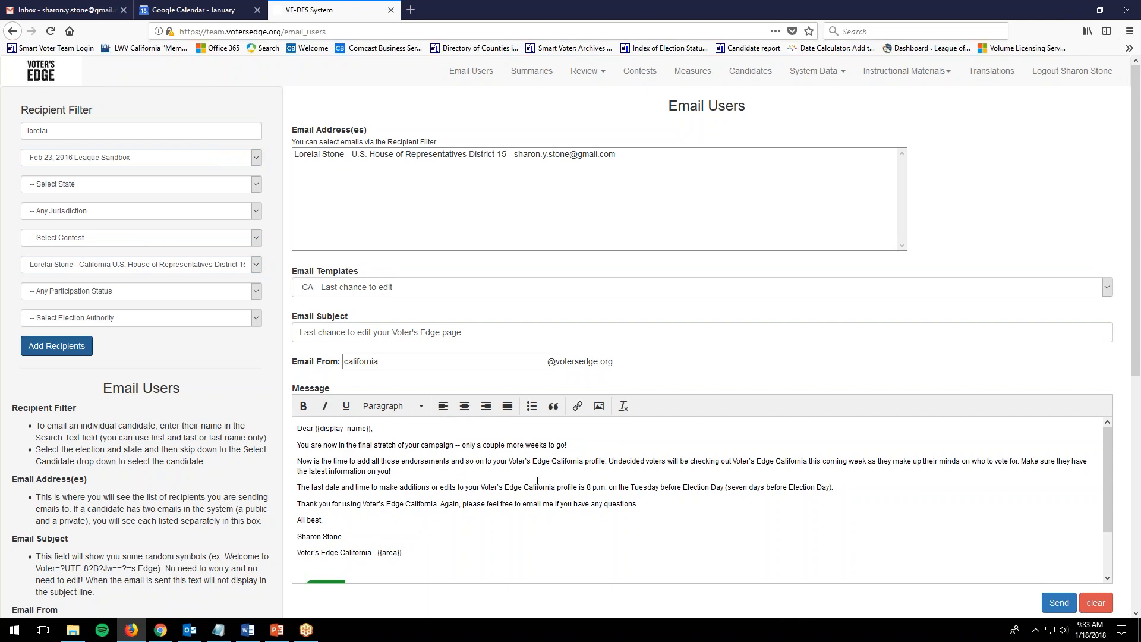
Send the Last chance email, dismiss the sent confirmation, and clear the form.
scroll(537, 481, down, 3)
scroll(545, 471, up, 3)
click(1059, 602)
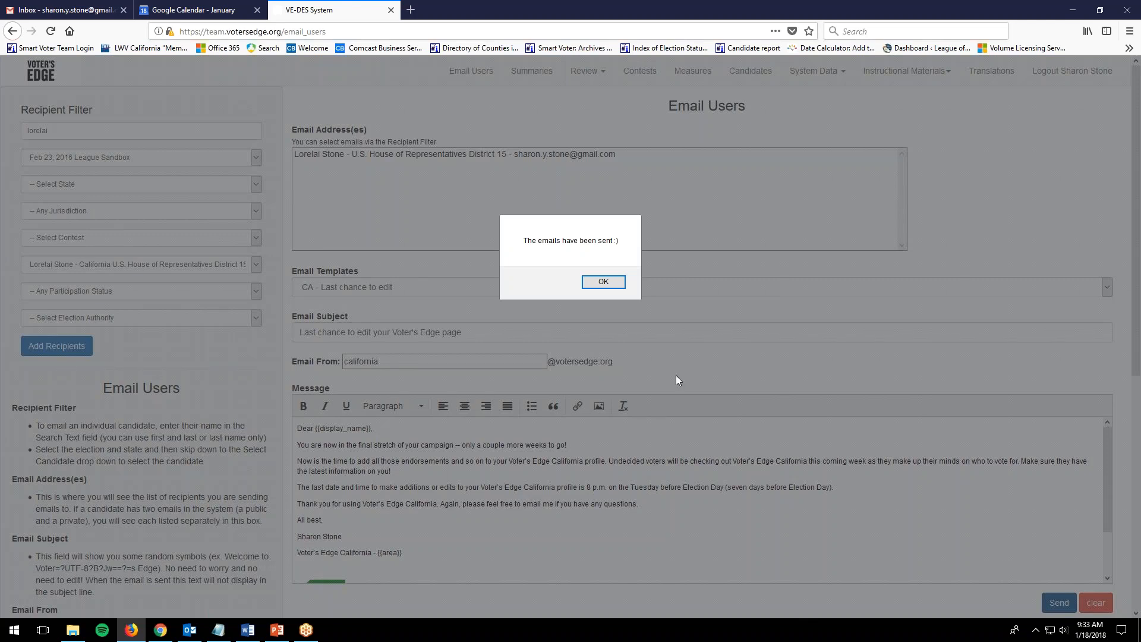
click(603, 281)
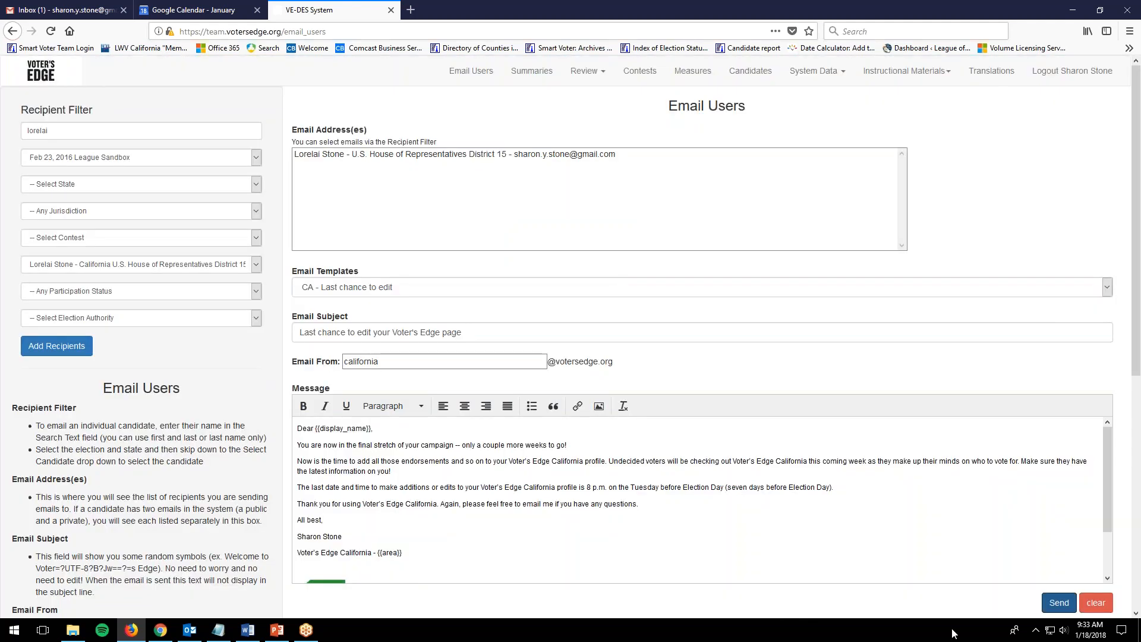
click(1094, 603)
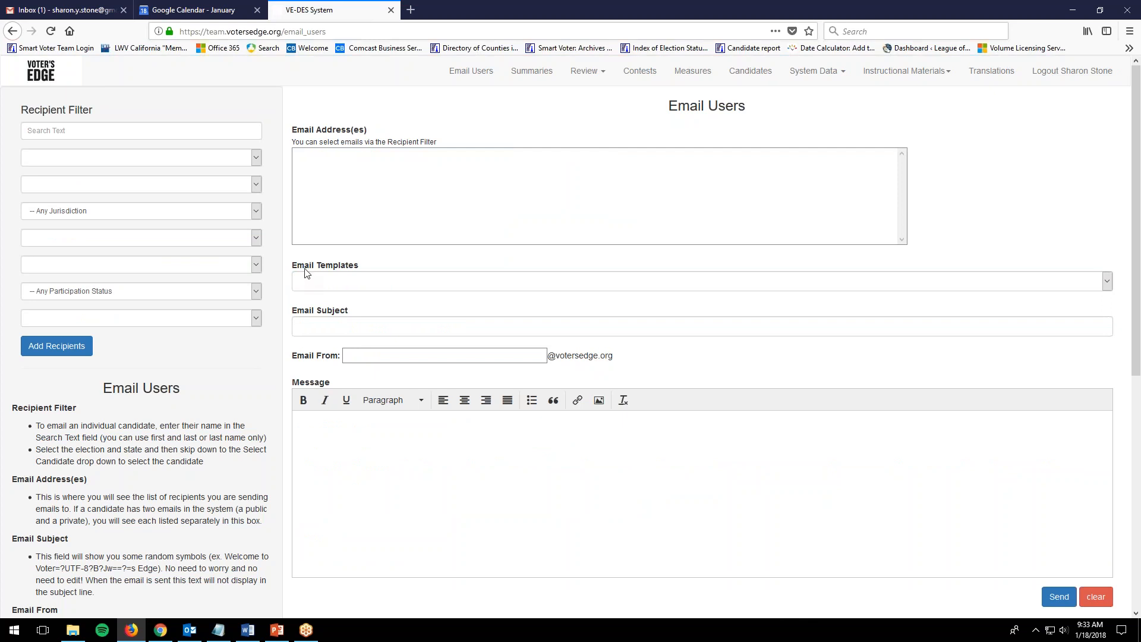
Open the received 'Last chance to edit your Voter's Edge page' email in Gmail, then return to the inbox.
click(161, 630)
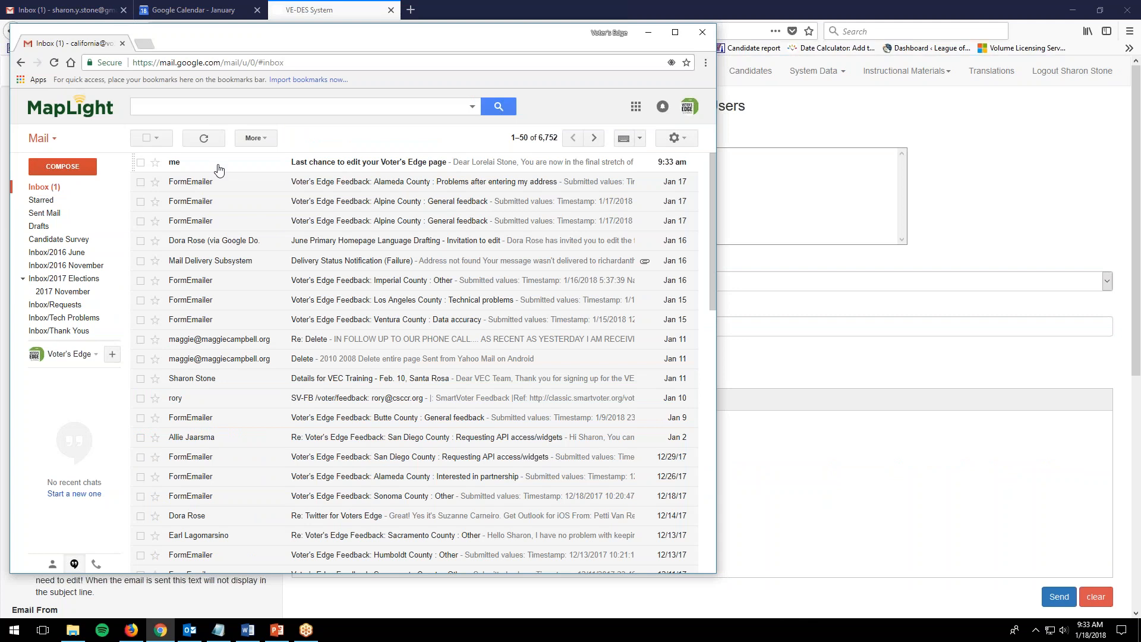
click(308, 167)
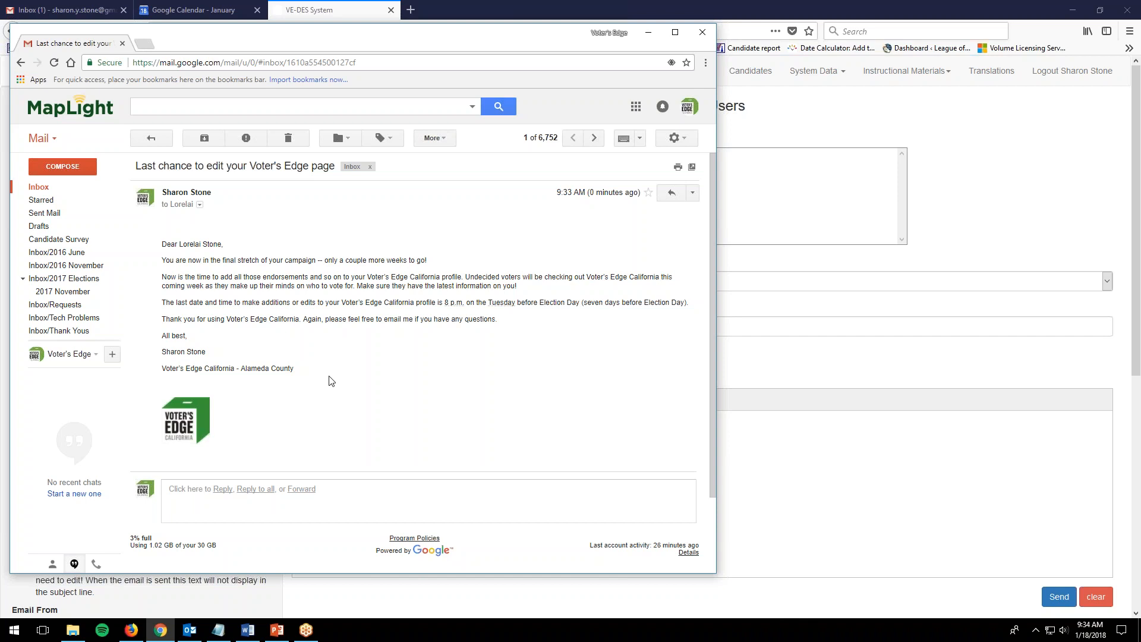
click(151, 138)
Return to the Email Users page, then show the 'Remember:' slide in PowerPoint.
click(336, 6)
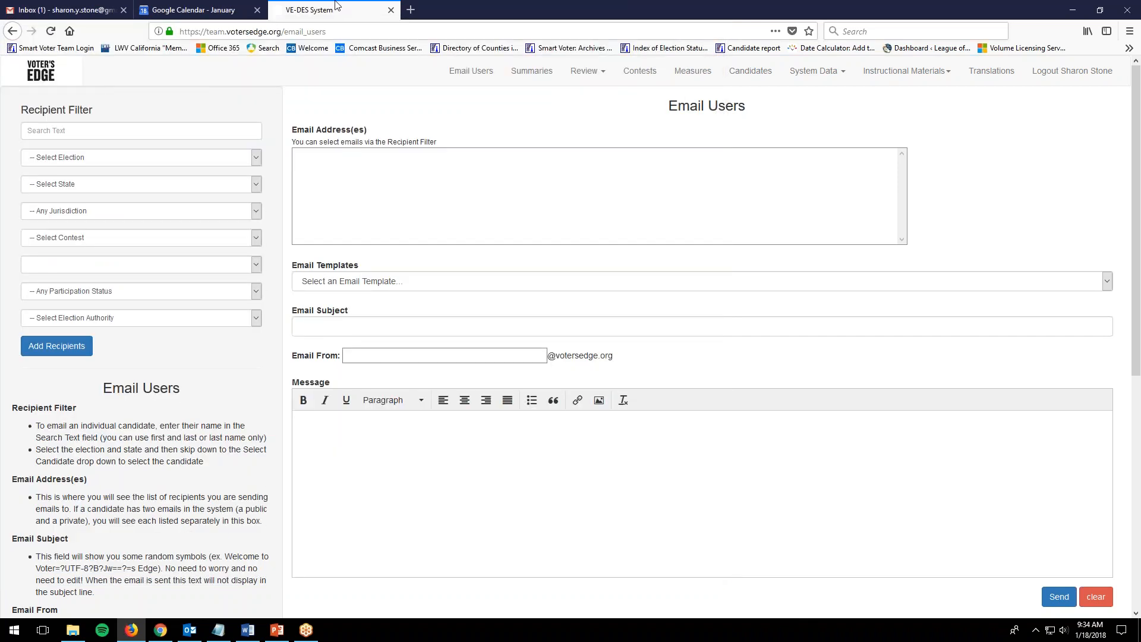
click(276, 631)
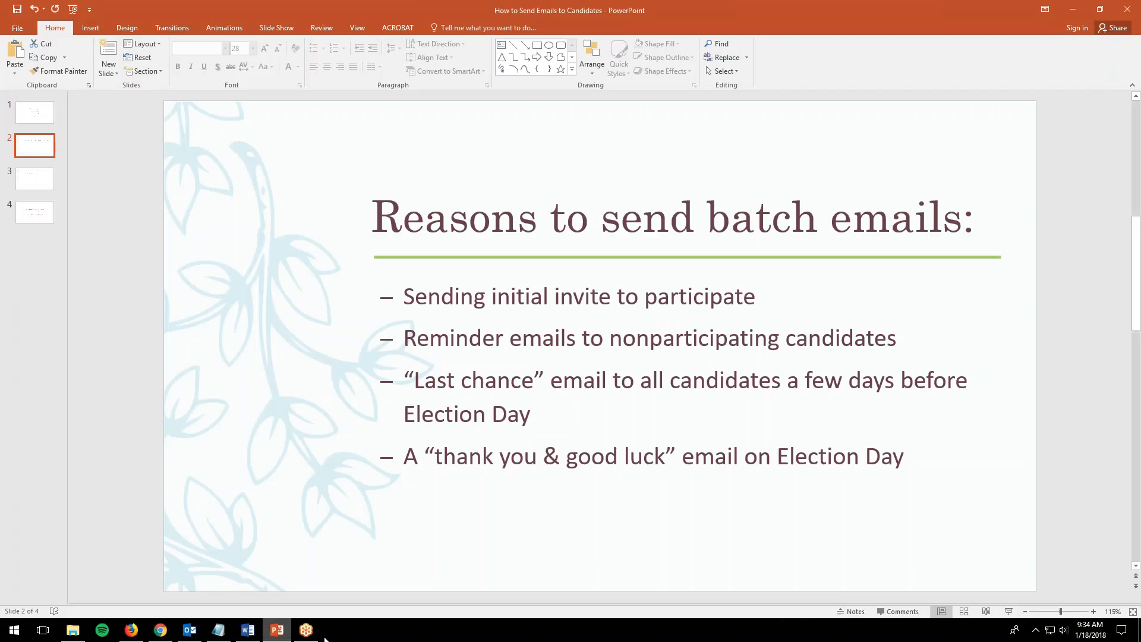
click(34, 178)
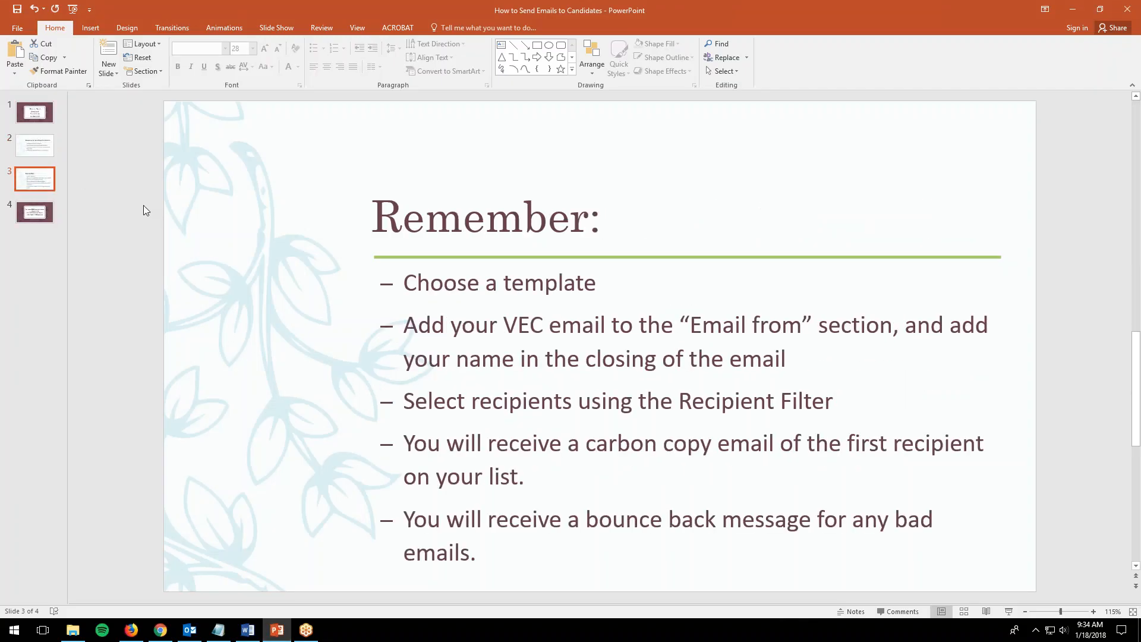